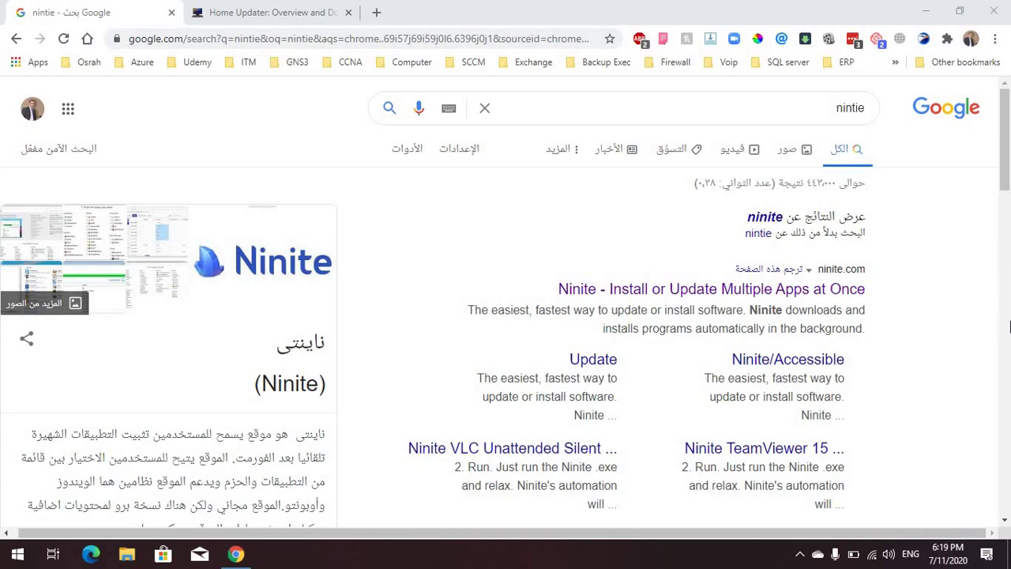
Open the Ninite website from the search results and look over its home page and web address.
{"action": "left_click", "coordinate": [815, 295]}
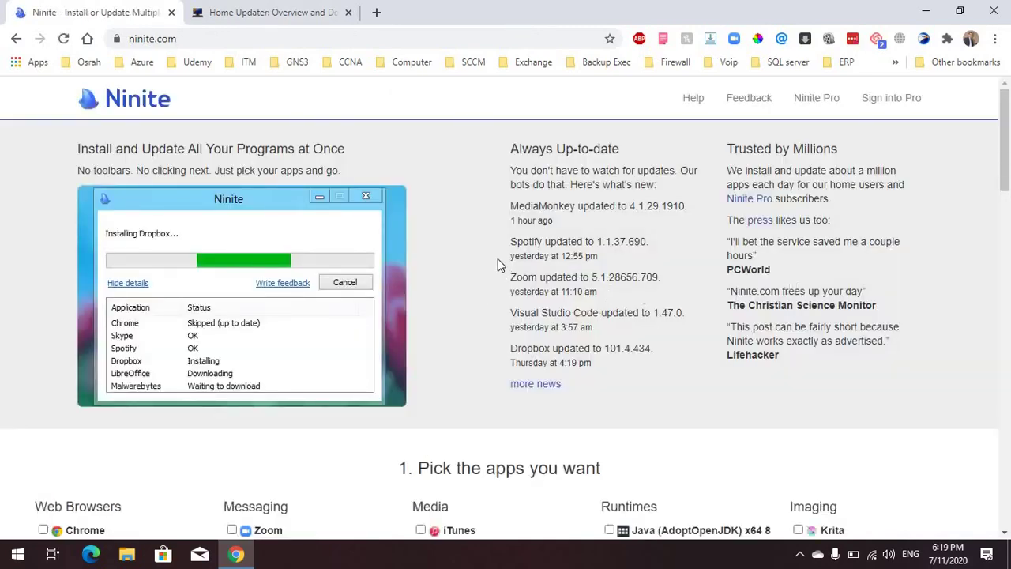
{"action": "scroll", "coordinate": [493, 219], "scroll_direction": "down", "scroll_amount": 4}
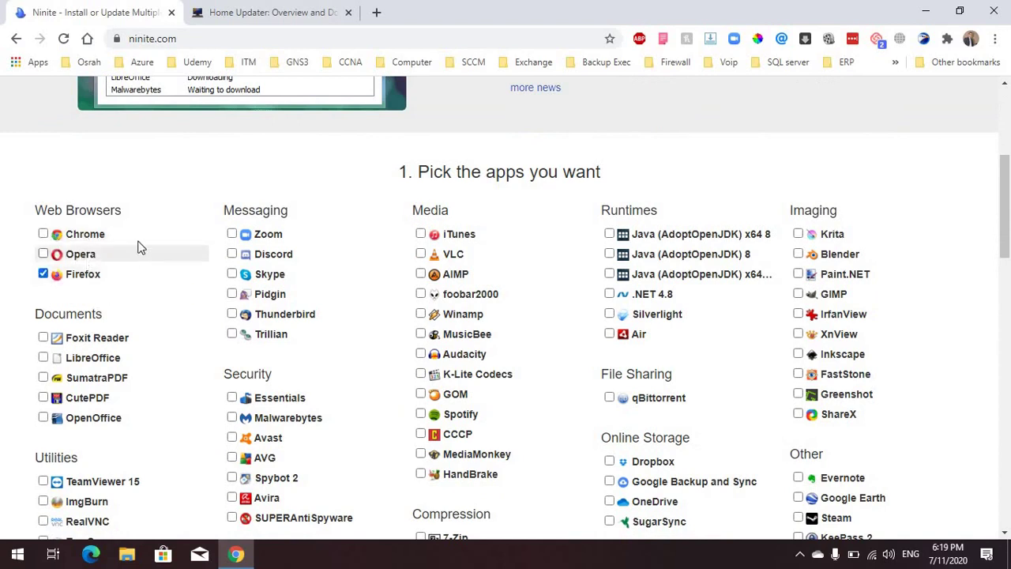
{"action": "scroll", "coordinate": [359, 218], "scroll_direction": "up", "scroll_amount": 3}
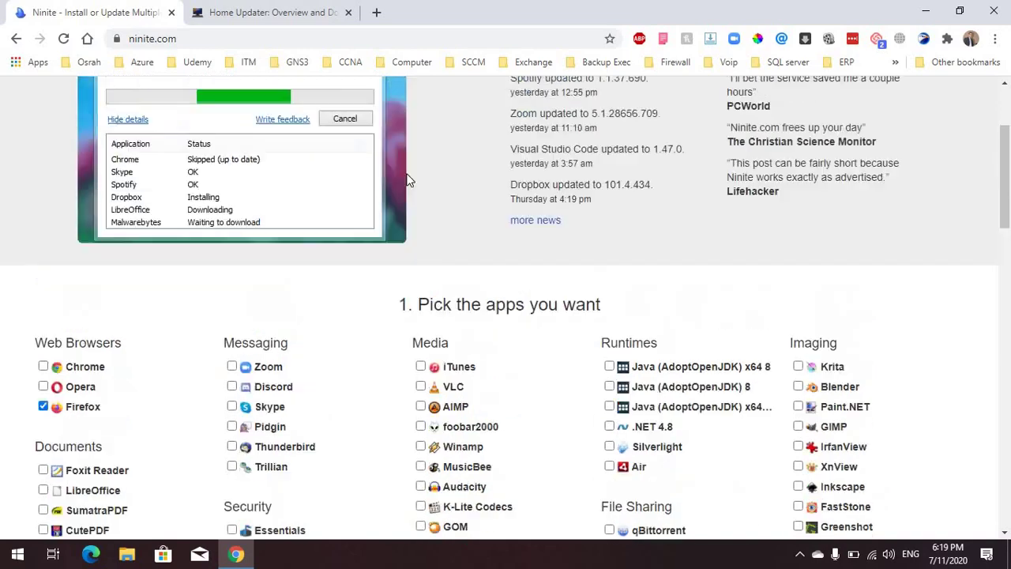
{"action": "scroll", "coordinate": [330, 310], "scroll_direction": "down", "scroll_amount": 3}
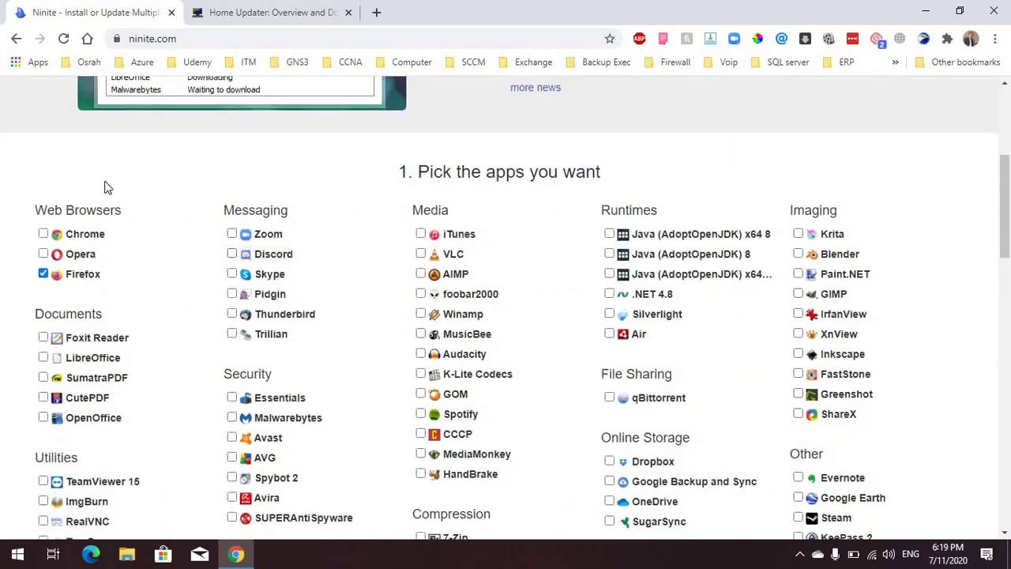
{"action": "scroll", "coordinate": [375, 224], "scroll_direction": "up", "scroll_amount": 3}
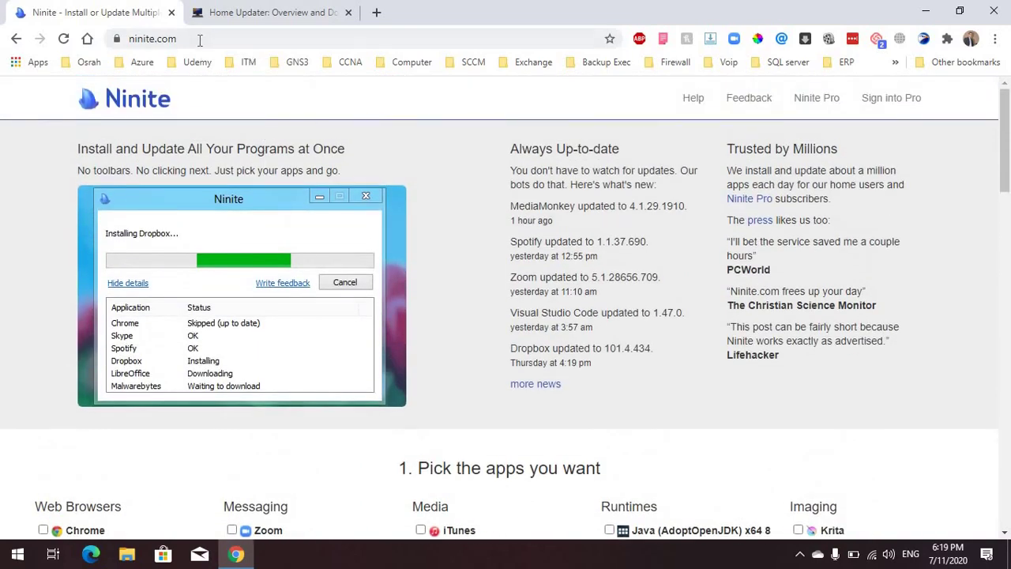
{"action": "left_click", "coordinate": [146, 41]}
{"action": "left_click", "coordinate": [204, 38]}
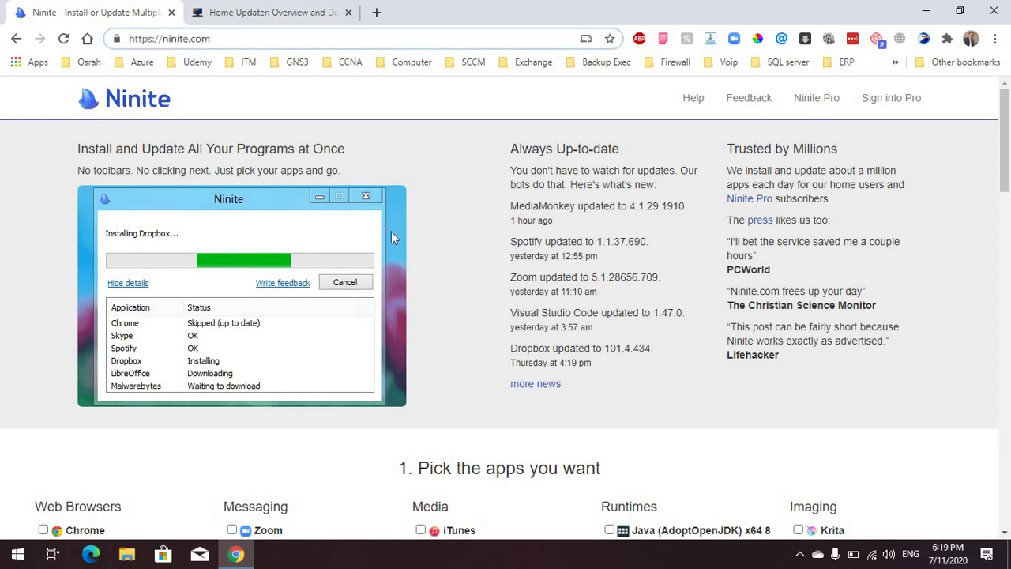
Examine the app categories offered on the Ninite page and glance at the Patch My PC Home Updater page.
{"action": "scroll", "coordinate": [411, 253], "scroll_direction": "down", "scroll_amount": 5}
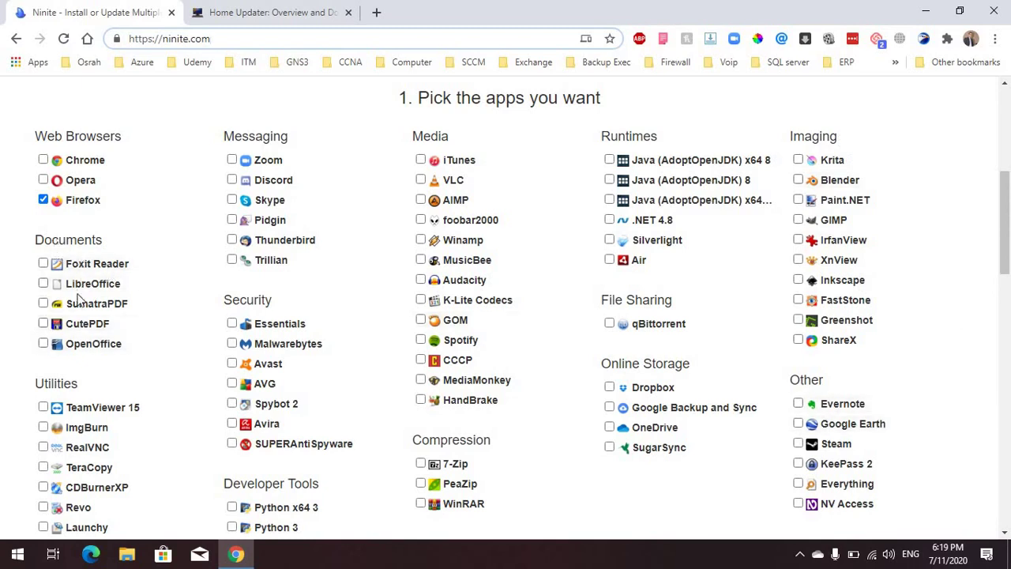
{"action": "scroll", "coordinate": [127, 343], "scroll_direction": "down", "scroll_amount": 1}
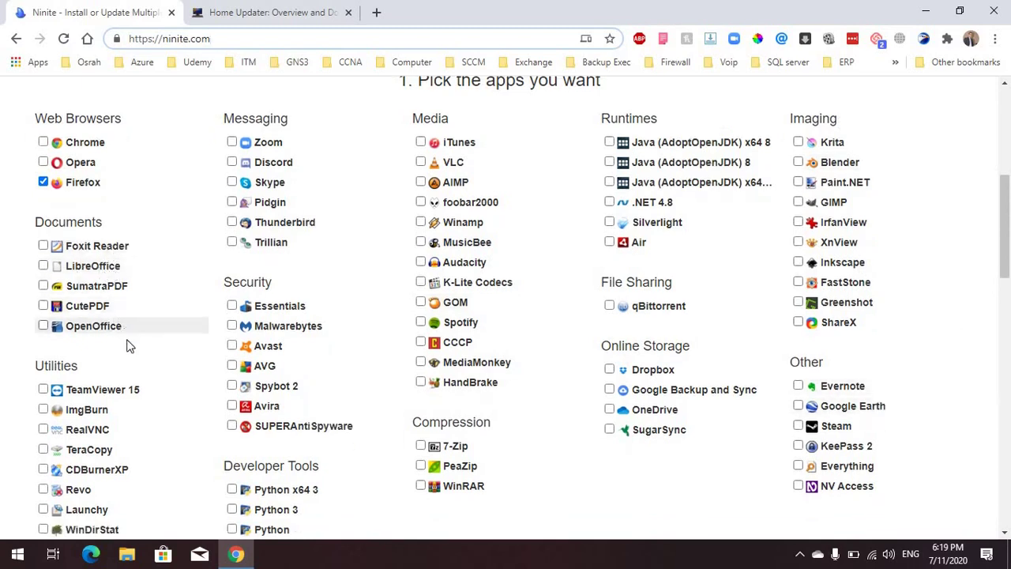
{"action": "scroll", "coordinate": [115, 313], "scroll_direction": "down", "scroll_amount": 2}
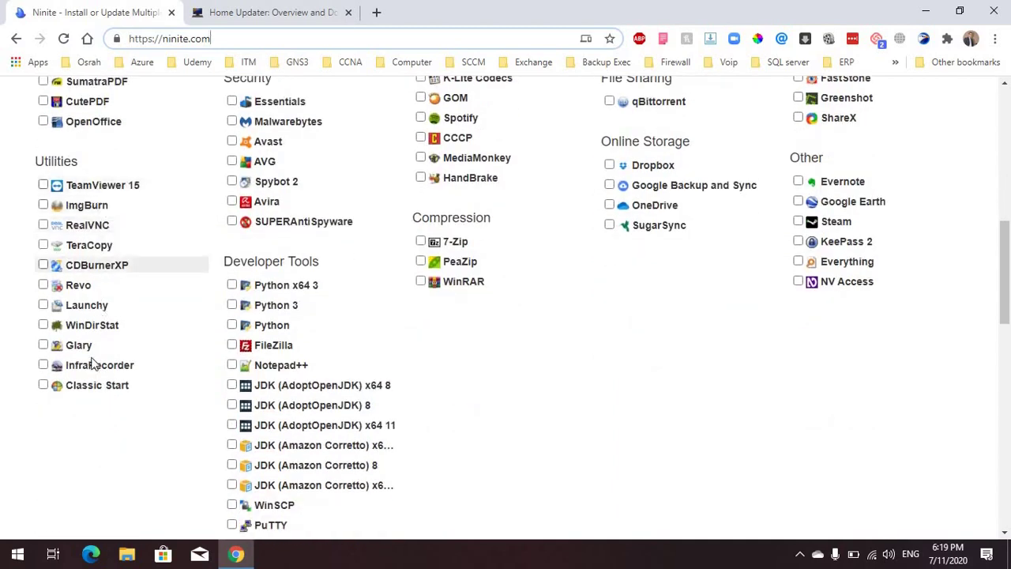
{"action": "scroll", "coordinate": [350, 235], "scroll_direction": "up", "scroll_amount": 1}
{"action": "scroll", "coordinate": [350, 235], "scroll_direction": "up", "scroll_amount": 2}
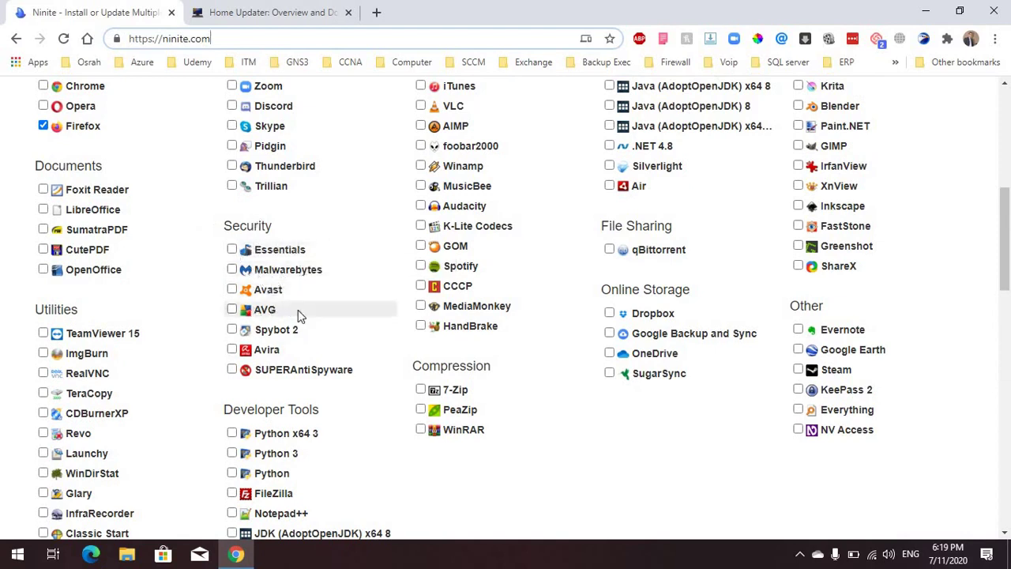
{"action": "scroll", "coordinate": [318, 238], "scroll_direction": "down", "scroll_amount": 2}
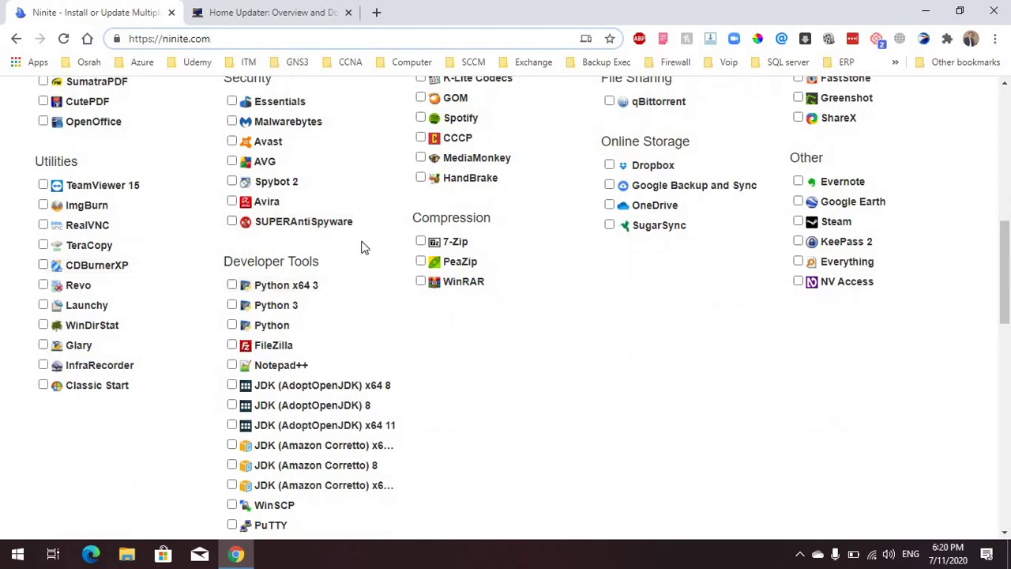
{"action": "scroll", "coordinate": [364, 247], "scroll_direction": "down", "scroll_amount": 2}
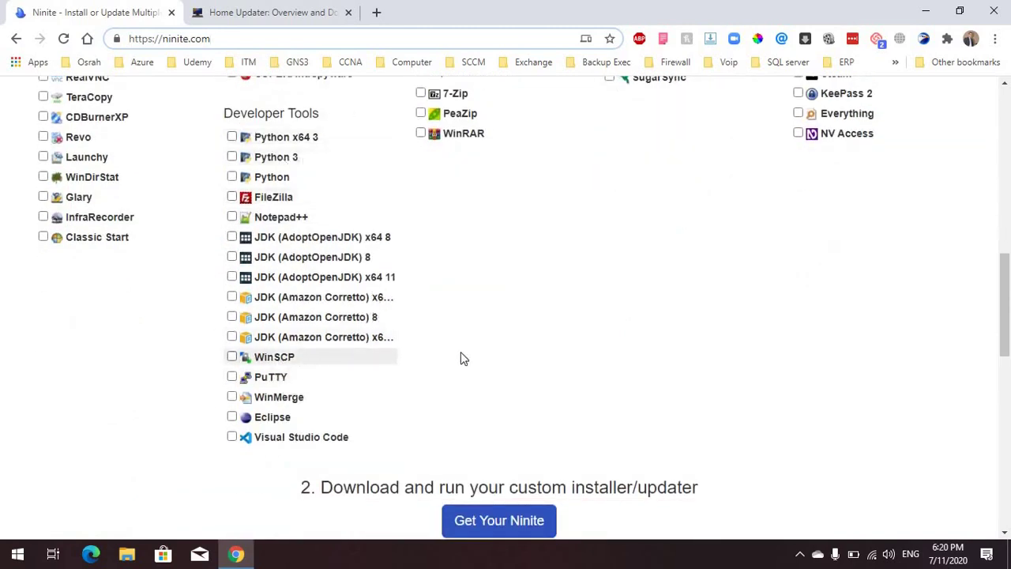
{"action": "scroll", "coordinate": [462, 358], "scroll_direction": "up", "scroll_amount": 2}
{"action": "scroll", "coordinate": [456, 353], "scroll_direction": "down", "scroll_amount": 1}
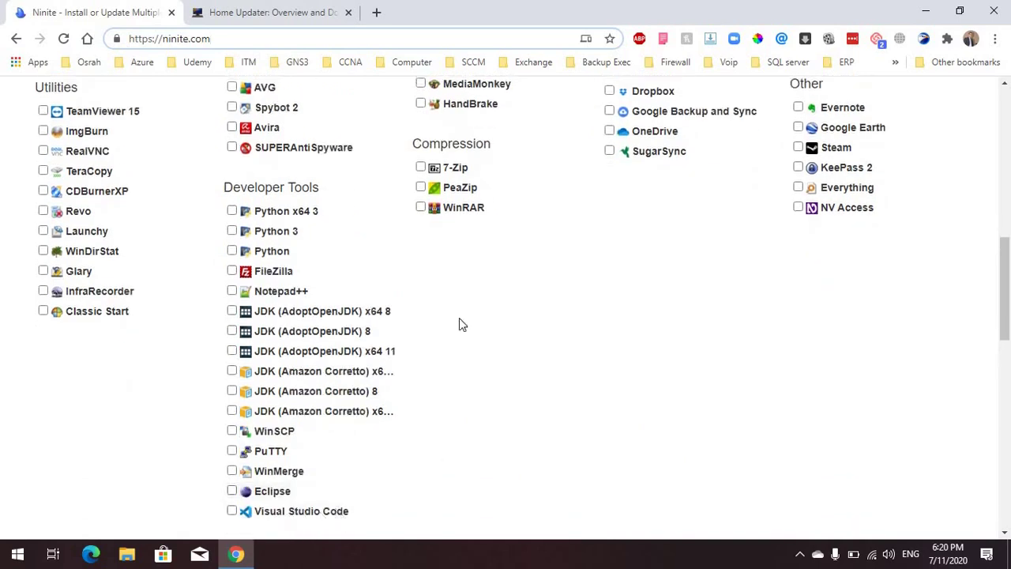
{"action": "scroll", "coordinate": [515, 273], "scroll_direction": "up", "scroll_amount": 2}
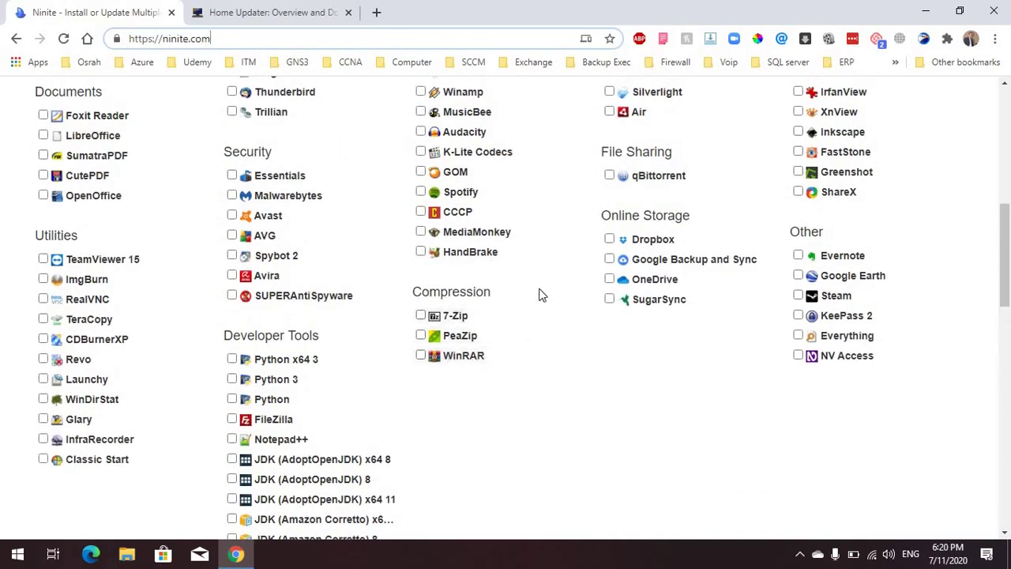
{"action": "scroll", "coordinate": [542, 293], "scroll_direction": "up", "scroll_amount": 2}
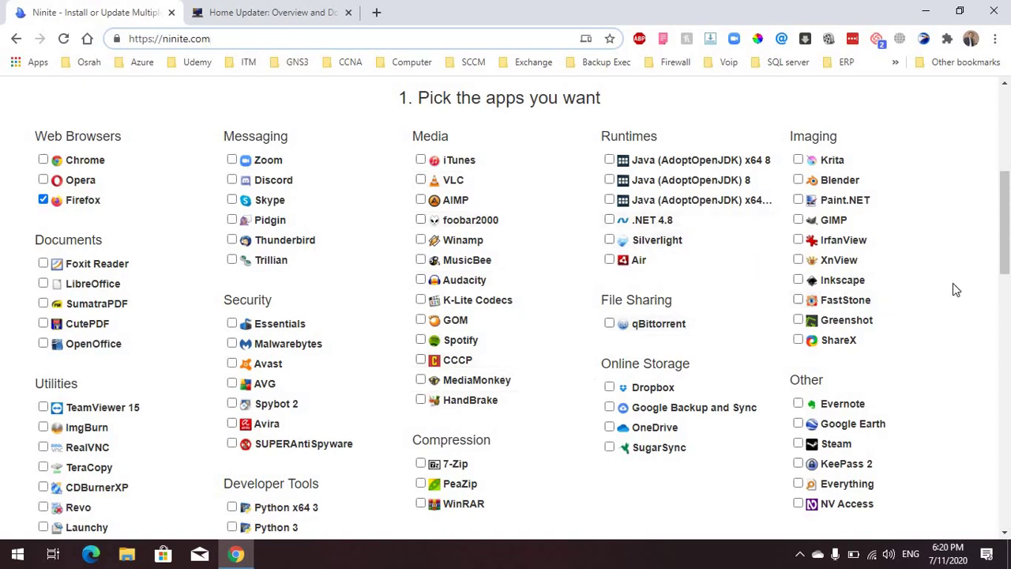
{"action": "scroll", "coordinate": [926, 246], "scroll_direction": "up", "scroll_amount": 1}
{"action": "scroll", "coordinate": [926, 246], "scroll_direction": "down", "scroll_amount": 8}
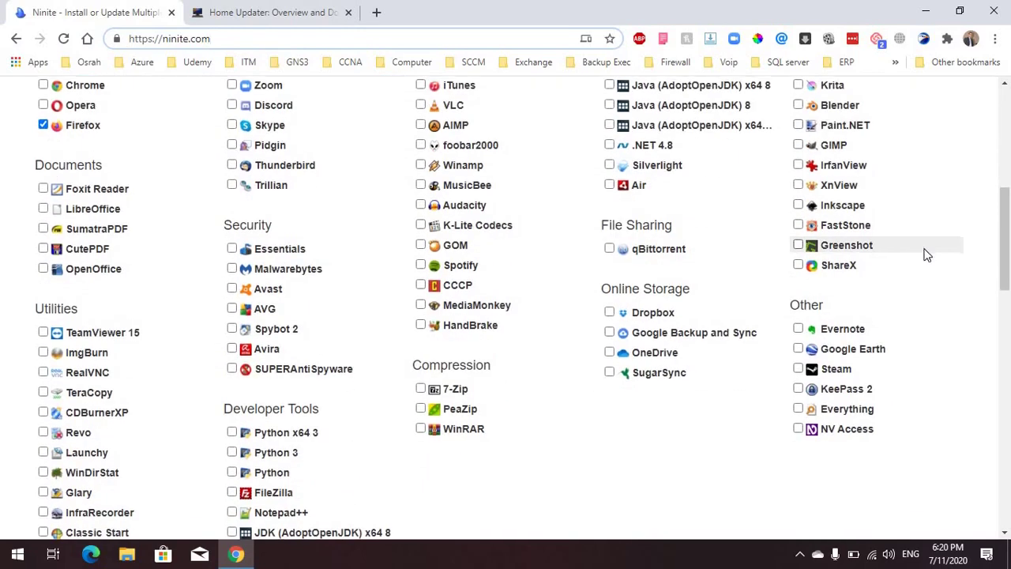
{"action": "scroll", "coordinate": [621, 235], "scroll_direction": "up", "scroll_amount": 8}
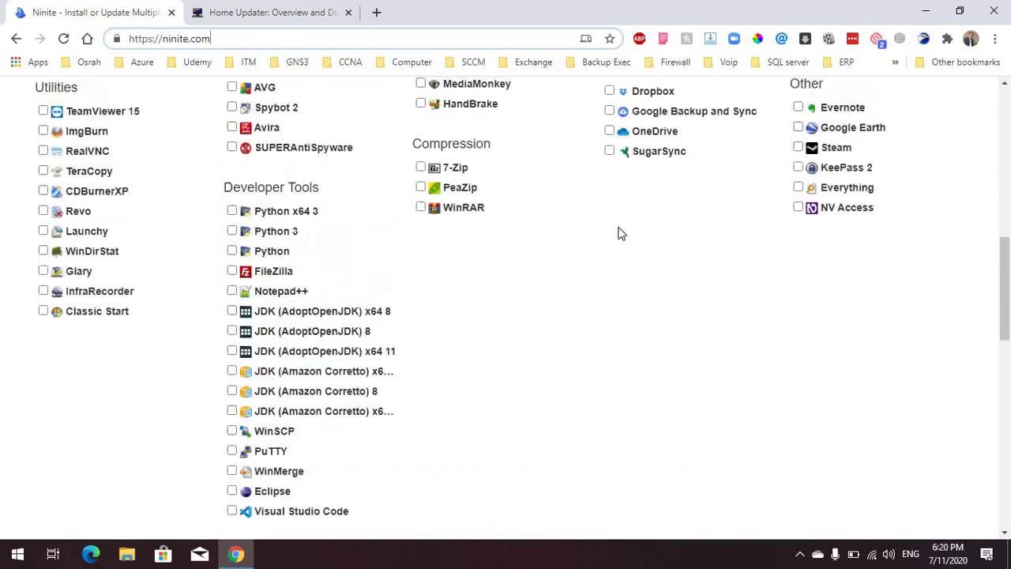
{"action": "left_click", "coordinate": [244, 14]}
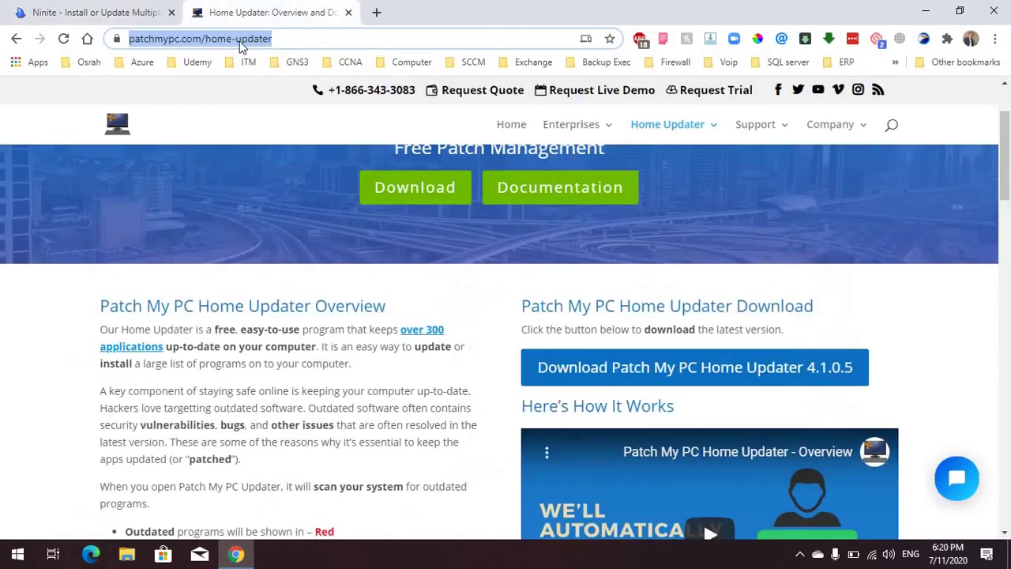
{"action": "left_click", "coordinate": [109, 16]}
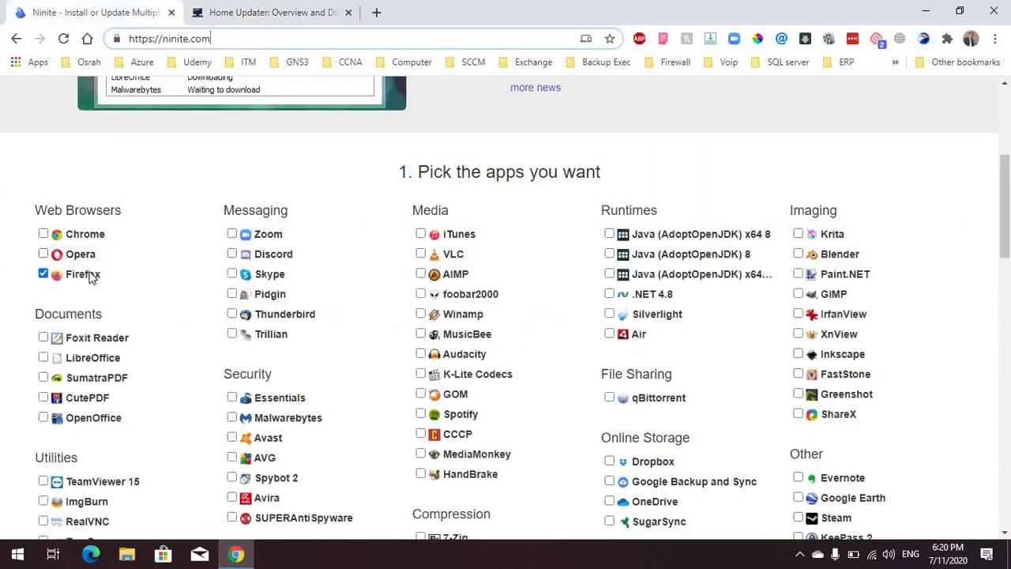
Download the Ninite installer for the selected Firefox app to the EGDownloads folder and open that folder.
{"action": "scroll", "coordinate": [476, 269], "scroll_direction": "down", "scroll_amount": 1}
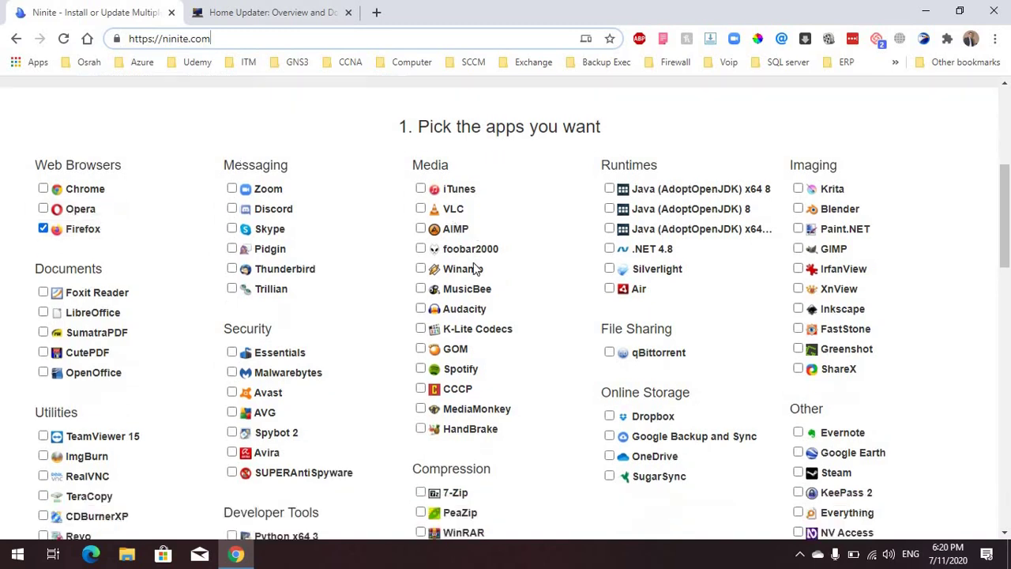
{"action": "scroll", "coordinate": [482, 277], "scroll_direction": "down", "scroll_amount": 7}
{"action": "left_click", "coordinate": [496, 379]}
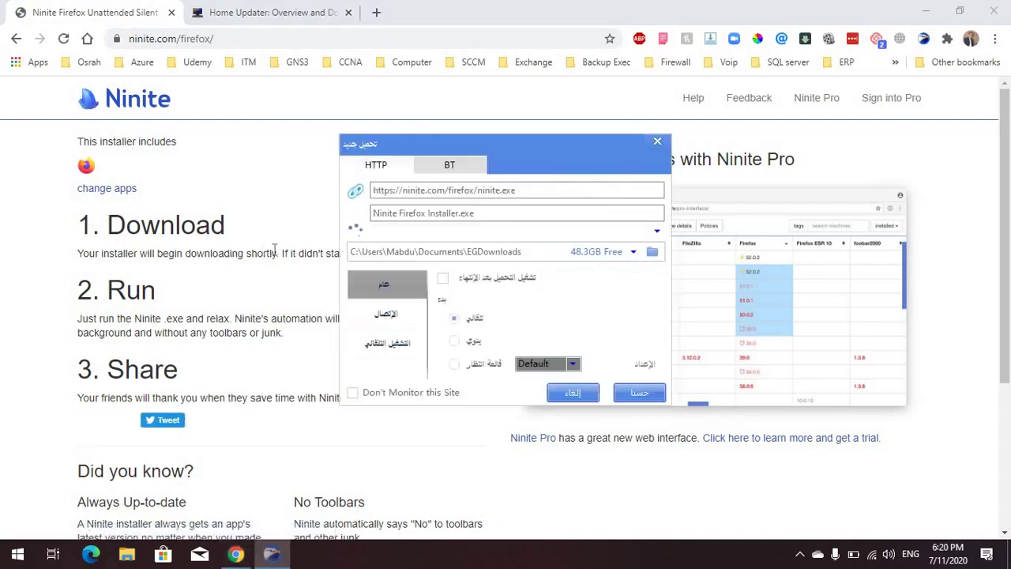
{"action": "left_click", "coordinate": [640, 393]}
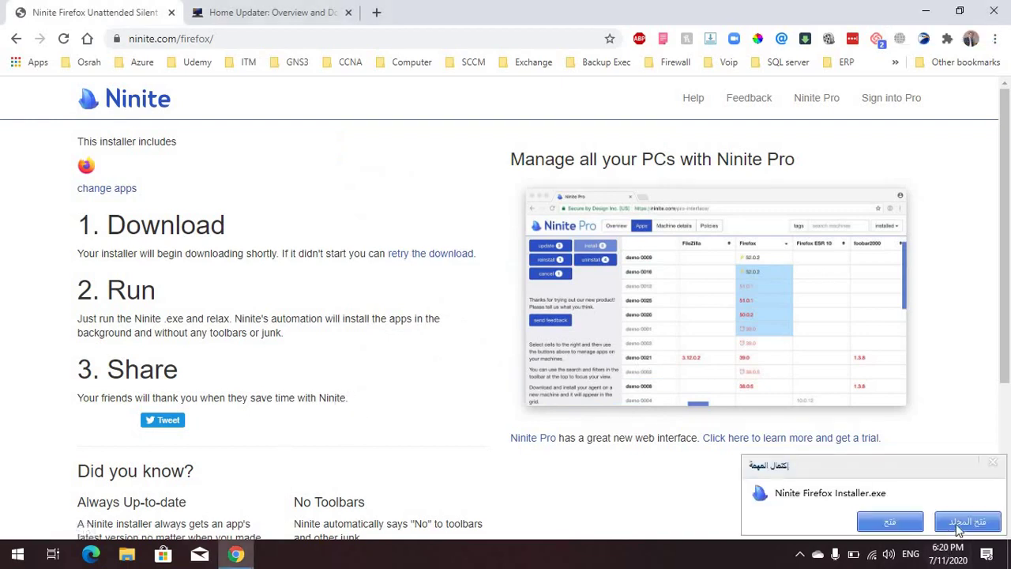
{"action": "left_click", "coordinate": [958, 523]}
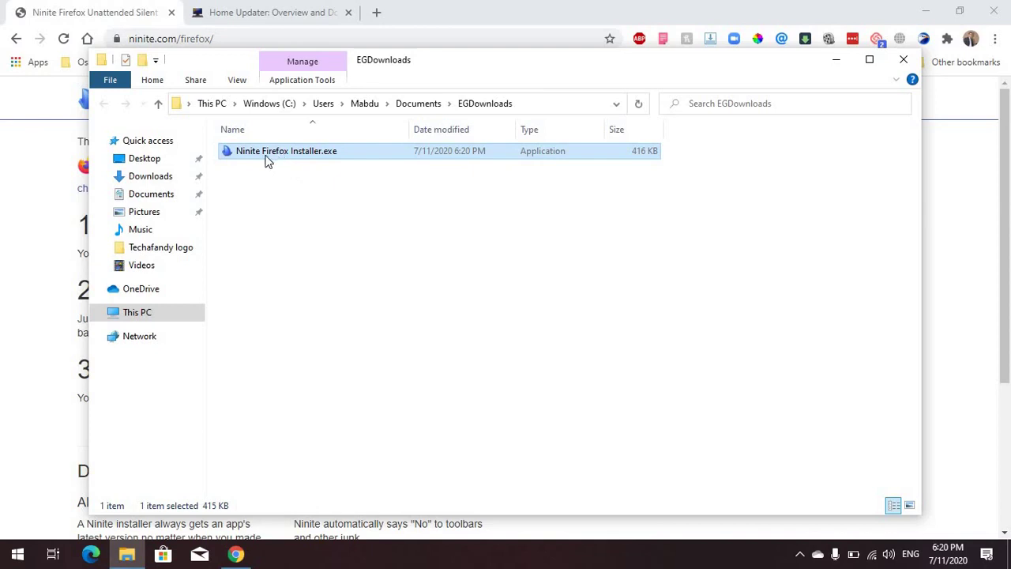
Run Ninite Firefox Installer.exe with the installation details shown and close the installer once it finishes.
{"action": "double_click", "coordinate": [267, 156]}
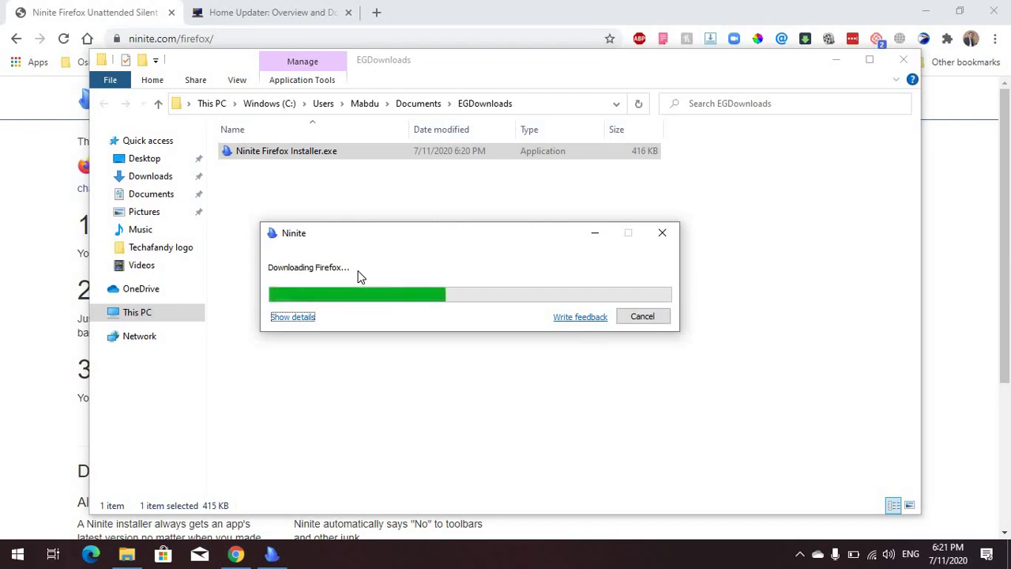
{"action": "left_click", "coordinate": [296, 318]}
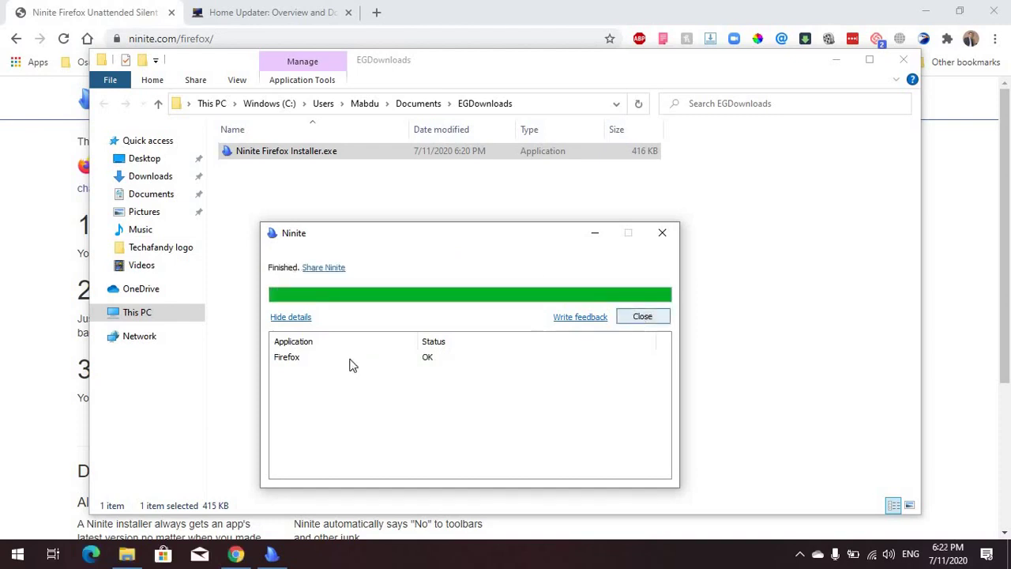
{"action": "left_click", "coordinate": [647, 317]}
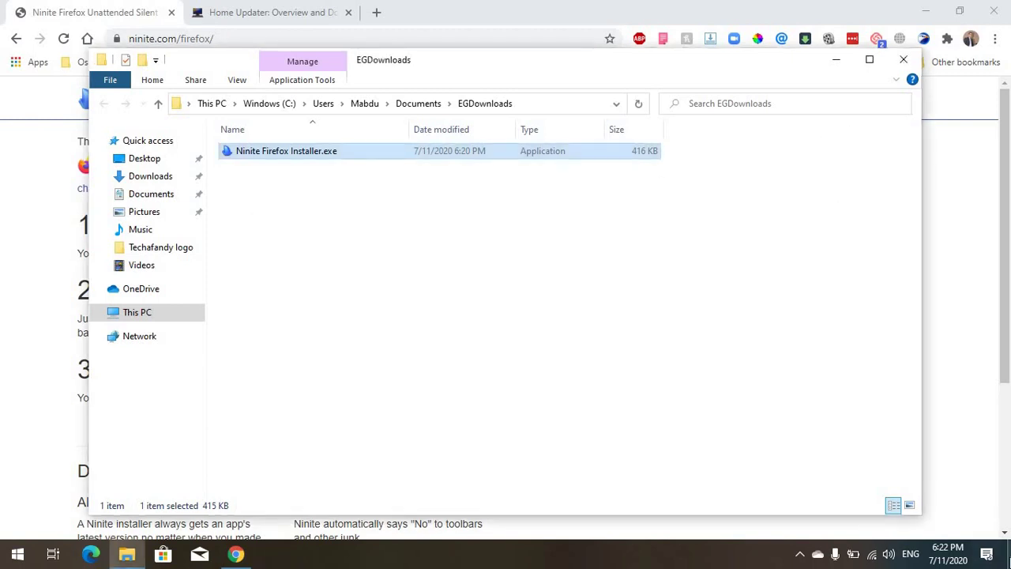
Launch Firefox from its desktop shortcut and return to the Ninite page in Chrome.
{"action": "left_click", "coordinate": [1010, 553]}
{"action": "double_click", "coordinate": [82, 28]}
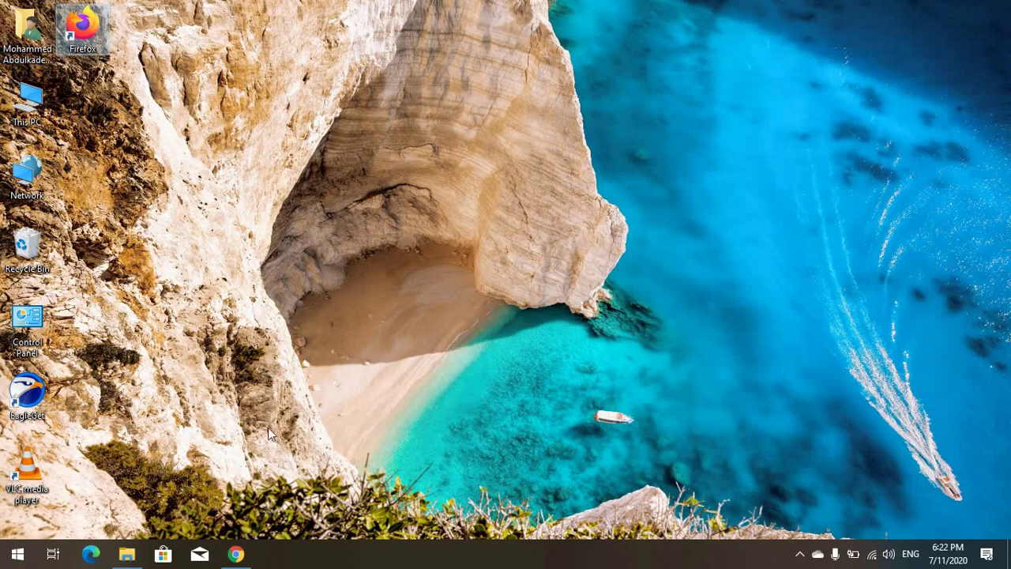
{"action": "left_click", "coordinate": [236, 556]}
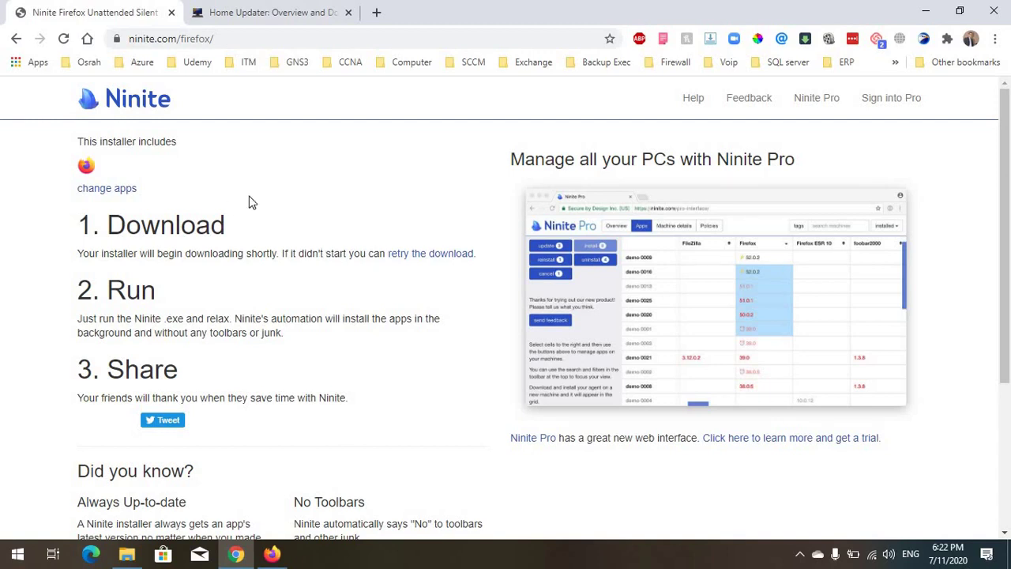
Look over the Patch My PC Home Updater page and download PatchMyPC.exe version 4.1.0.5 to the EGDownloads folder.
{"action": "left_click", "coordinate": [264, 11]}
{"action": "scroll", "coordinate": [431, 274], "scroll_direction": "up", "scroll_amount": 2}
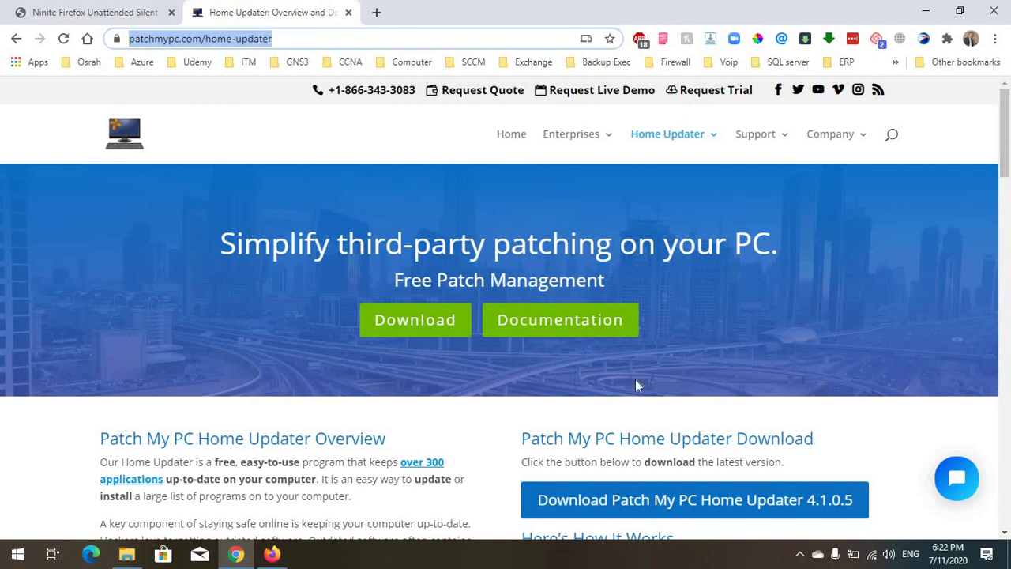
{"action": "scroll", "coordinate": [787, 338], "scroll_direction": "down", "scroll_amount": 1}
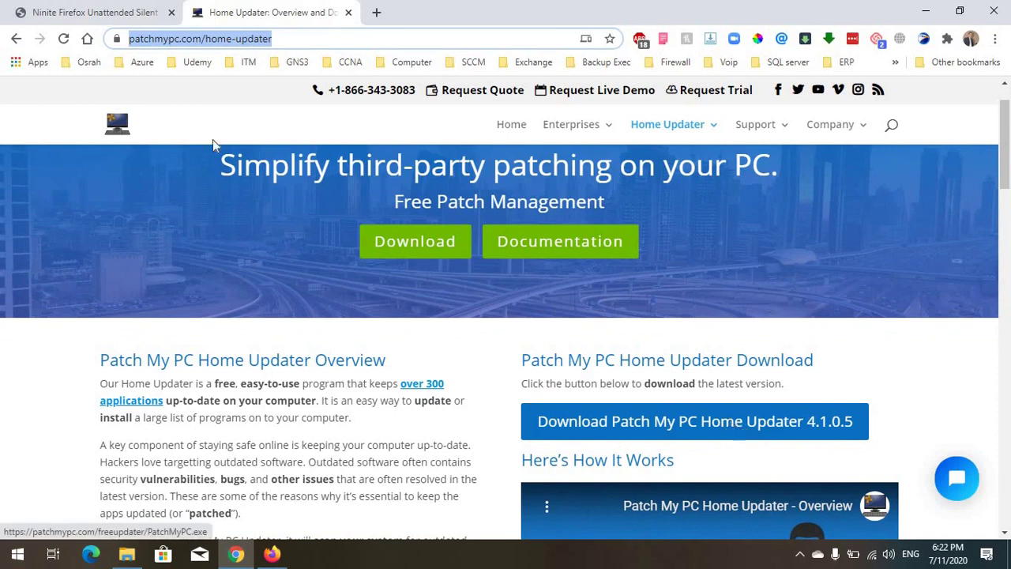
{"action": "left_click", "coordinate": [79, 20]}
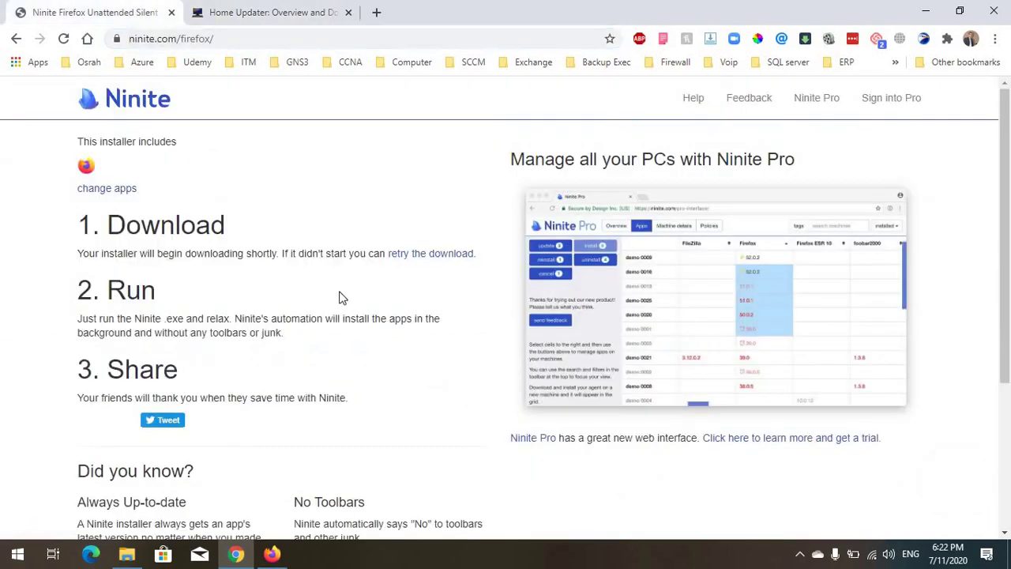
{"action": "left_click", "coordinate": [293, 14]}
{"action": "left_click", "coordinate": [673, 423]}
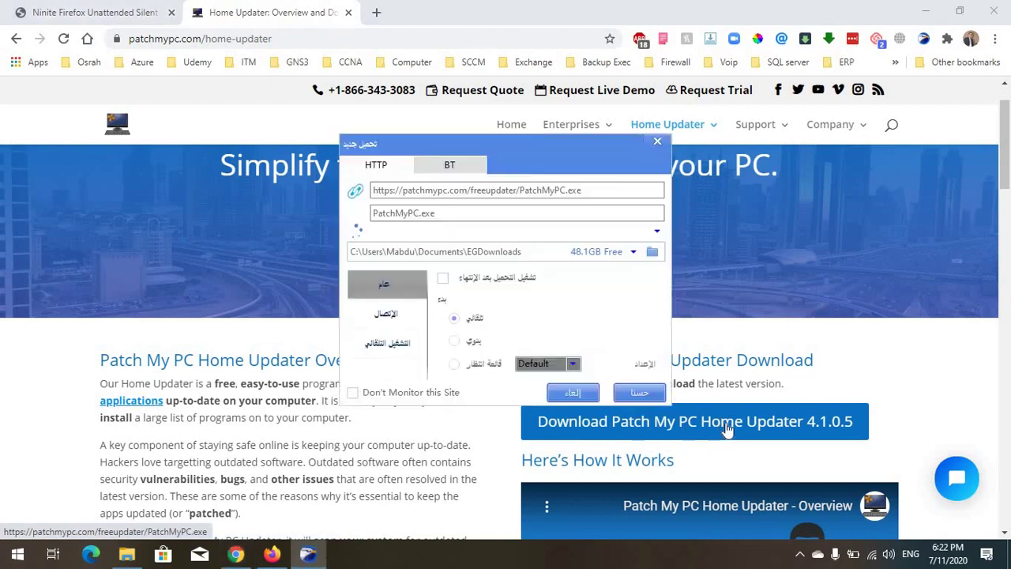
{"action": "left_click", "coordinate": [646, 394]}
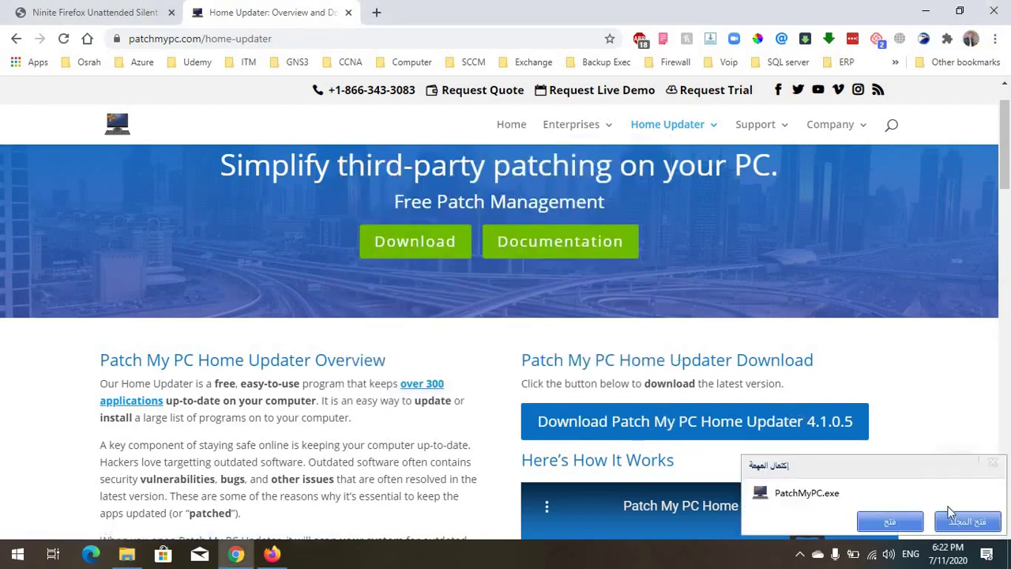
Open the download folder, run PatchMyPC.exe and move the updater window slightly higher on the desktop.
{"action": "left_click", "coordinate": [968, 523]}
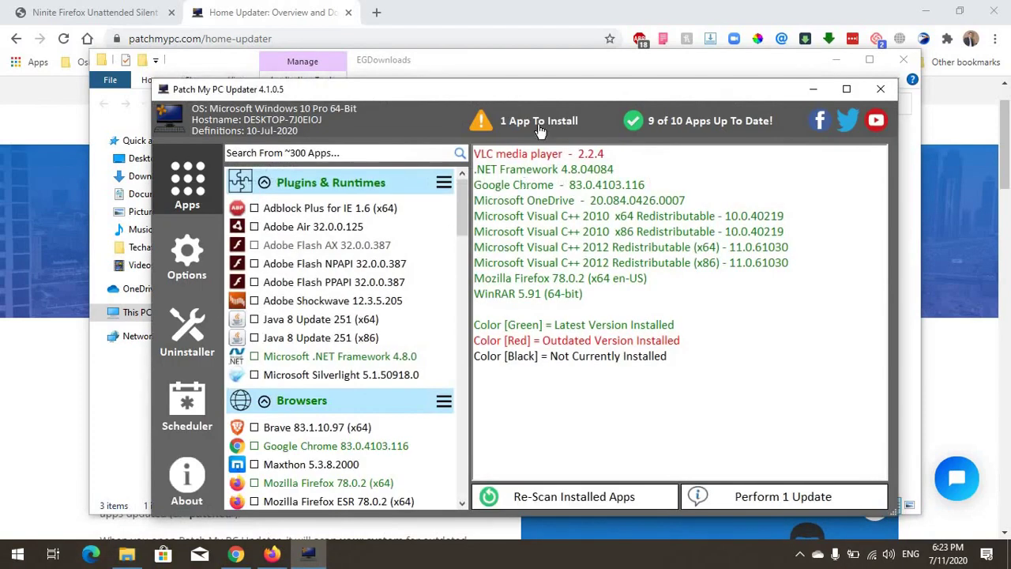
{"action": "left_click_drag", "start_coordinate": [546, 93], "coordinate": [561, 71]}
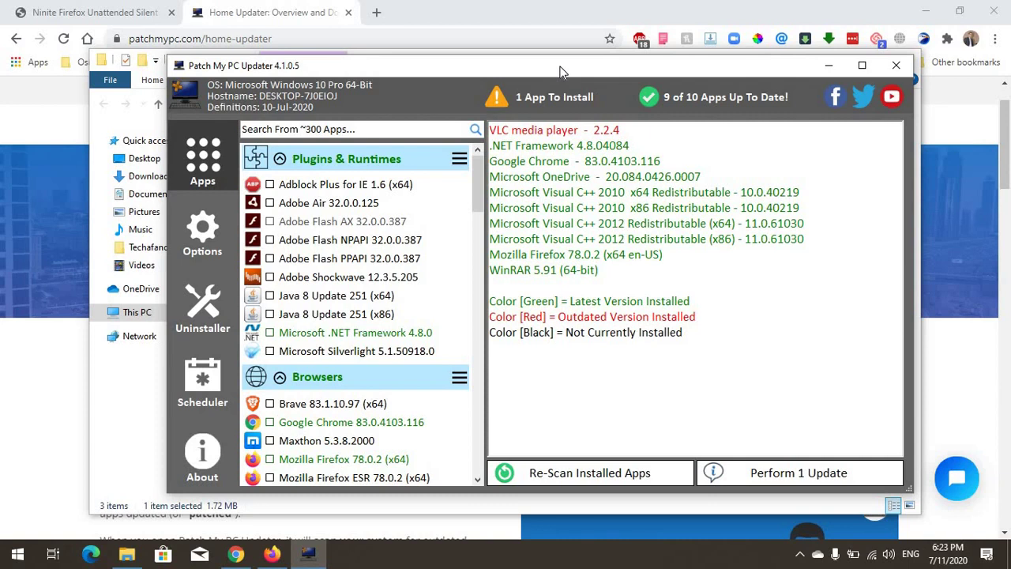
Examine the scan results, checking the VLC media player entry and the other installed programs with their version numbers.
{"action": "left_click", "coordinate": [332, 131]}
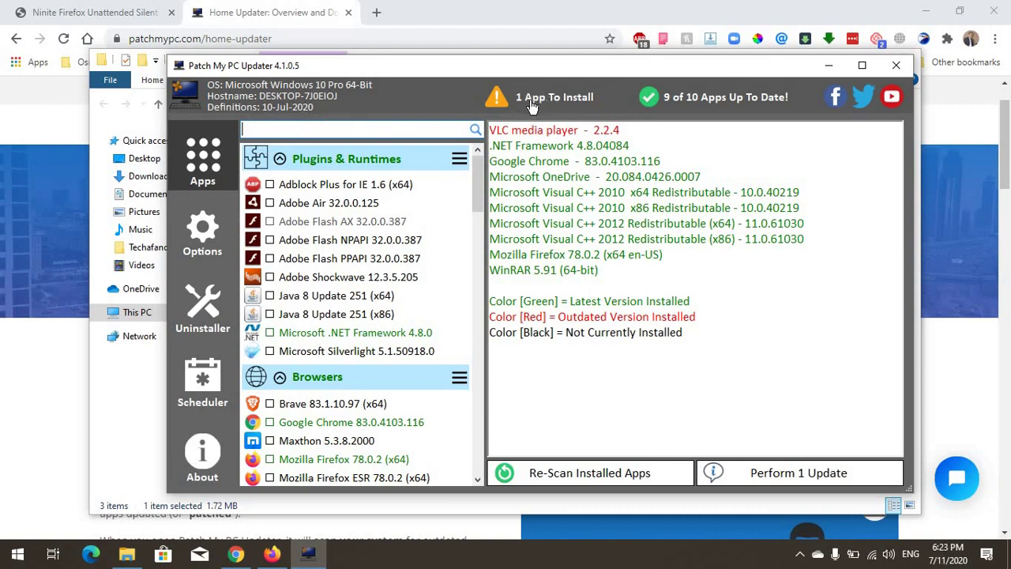
{"action": "left_click_drag", "start_coordinate": [623, 132], "coordinate": [489, 131]}
{"action": "left_click", "coordinate": [619, 133]}
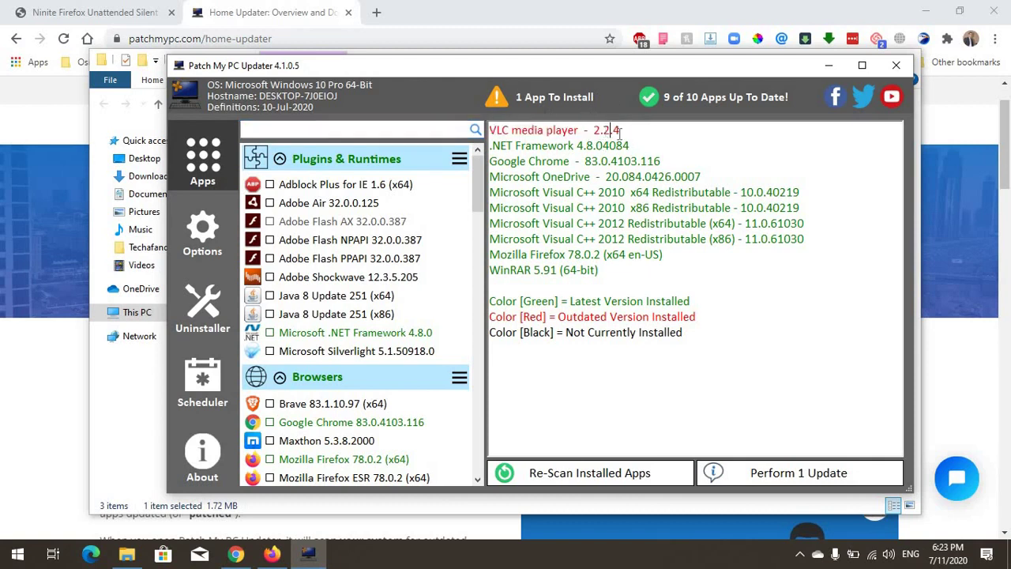
{"action": "left_click_drag", "start_coordinate": [594, 132], "coordinate": [634, 132]}
{"action": "left_click_drag", "start_coordinate": [490, 131], "coordinate": [625, 132]}
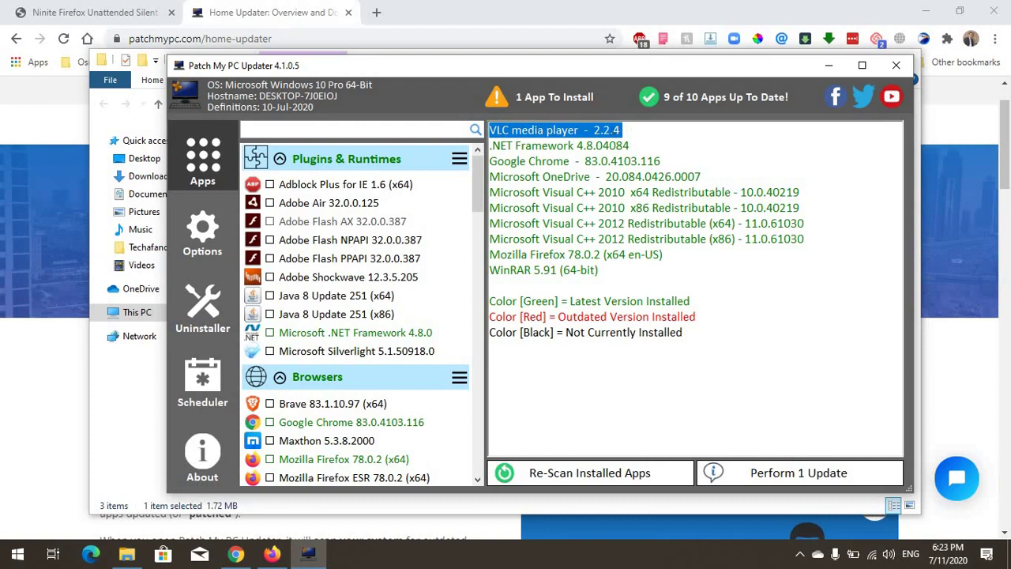
{"action": "left_click", "coordinate": [613, 133]}
{"action": "left_click", "coordinate": [632, 128], "text": "shift"}
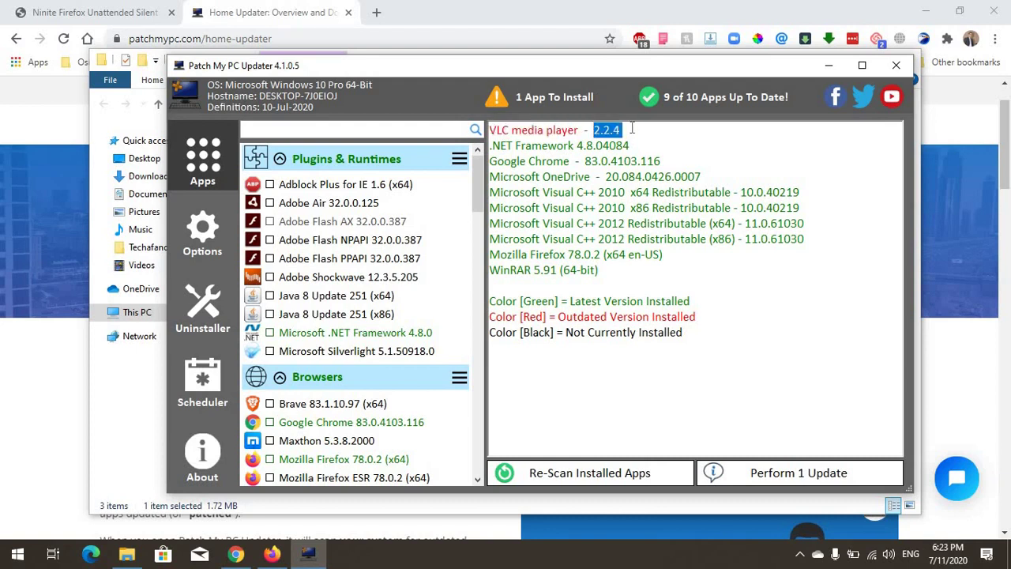
{"action": "left_click_drag", "start_coordinate": [491, 145], "coordinate": [645, 149]}
{"action": "left_click", "coordinate": [607, 161]}
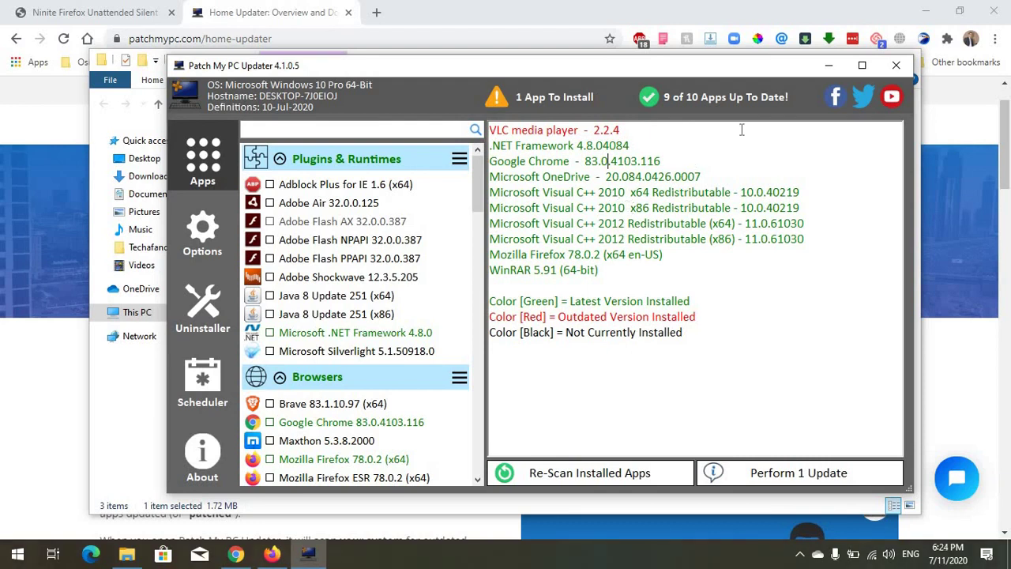
{"action": "left_click_drag", "start_coordinate": [491, 147], "coordinate": [601, 273]}
{"action": "left_click", "coordinate": [499, 135]}
{"action": "left_click_drag", "start_coordinate": [489, 131], "coordinate": [640, 130]}
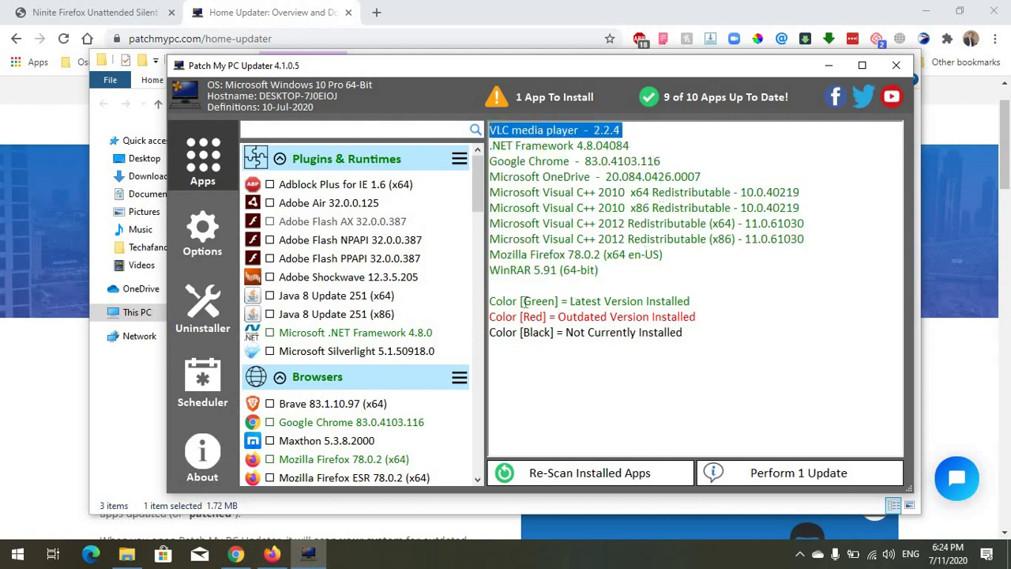
Read the color legend below the scan results for the meaning of green, red and black entries.
{"action": "left_click_drag", "start_coordinate": [490, 295], "coordinate": [713, 342]}
{"action": "left_click", "coordinate": [715, 343]}
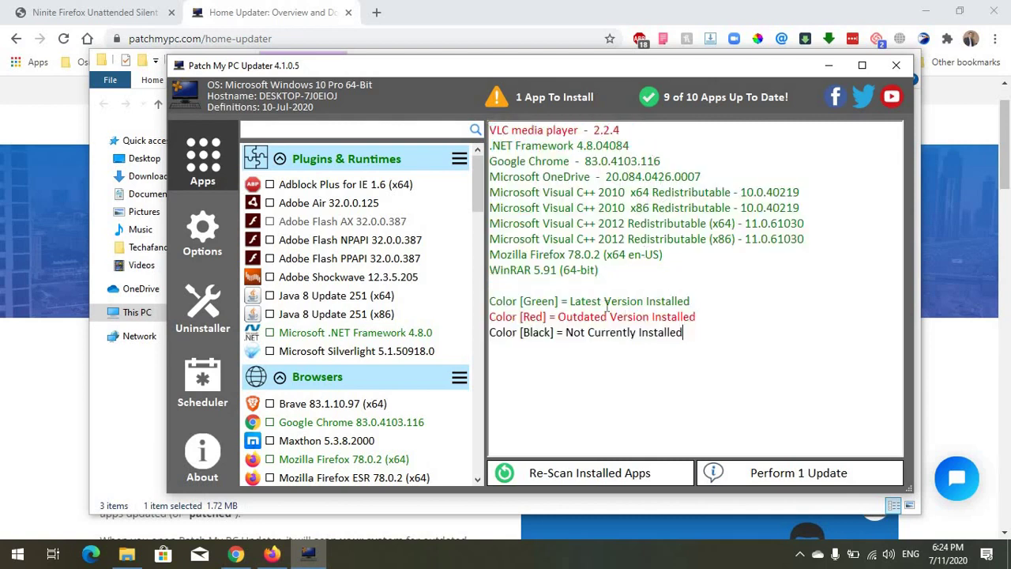
{"action": "left_click_drag", "start_coordinate": [602, 301], "coordinate": [711, 300]}
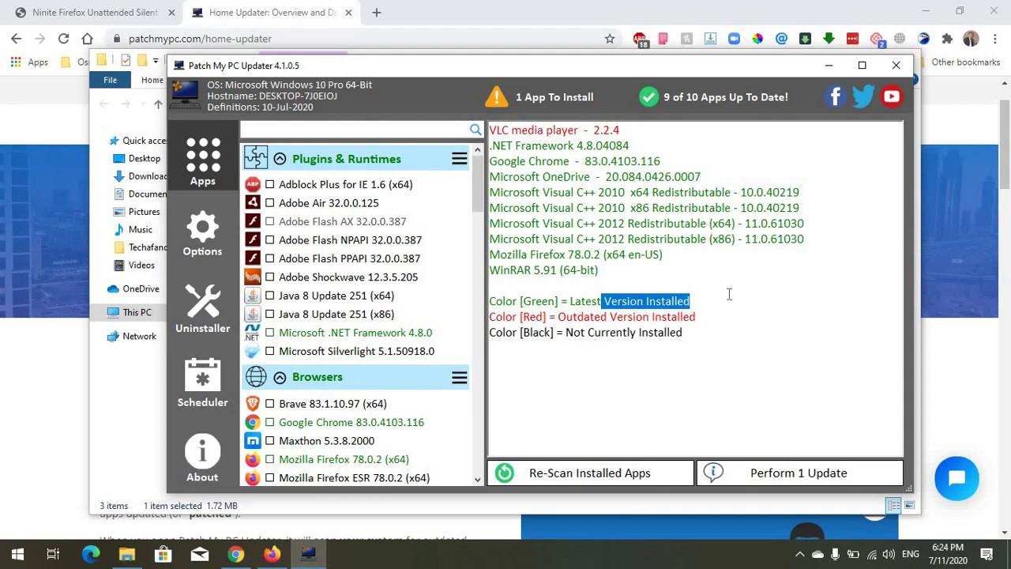
{"action": "left_click_drag", "start_coordinate": [710, 316], "coordinate": [505, 320]}
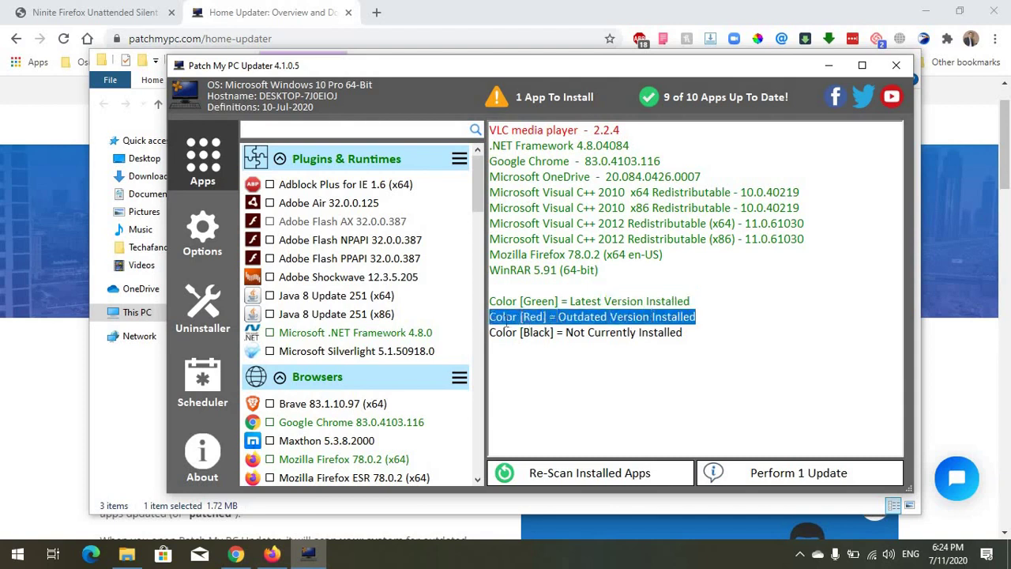
{"action": "left_click", "coordinate": [518, 317]}
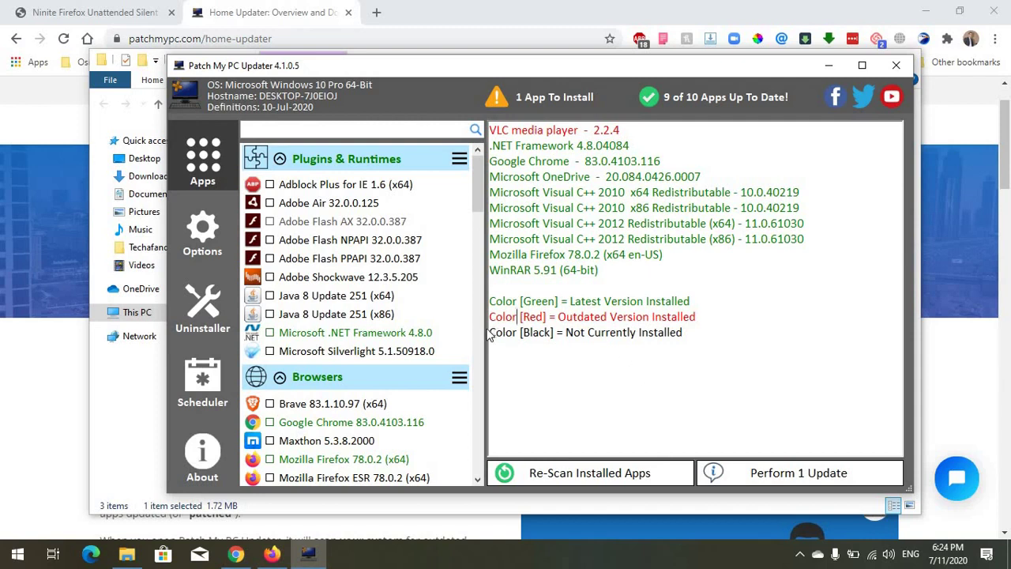
{"action": "left_click_drag", "start_coordinate": [490, 332], "coordinate": [704, 335]}
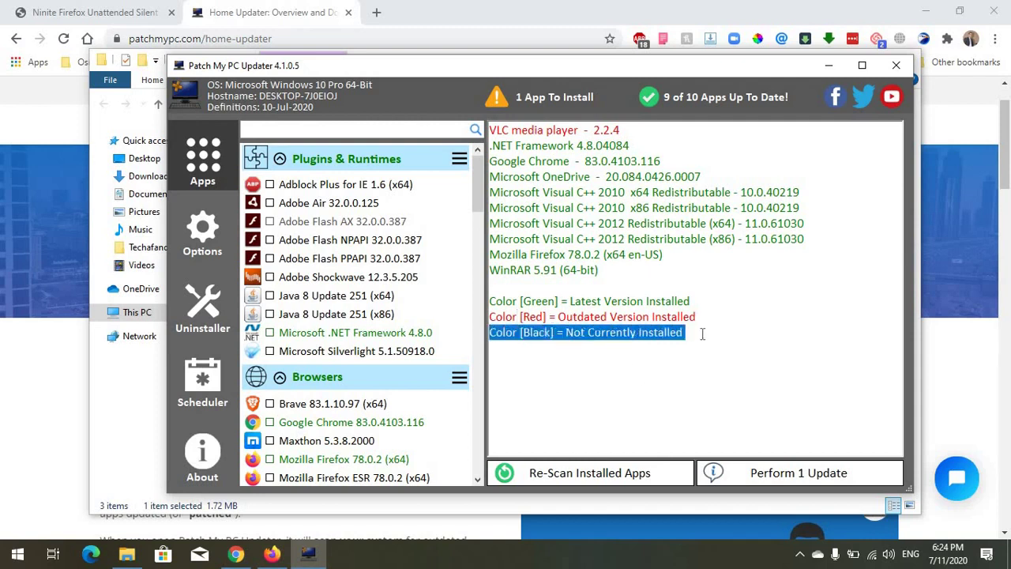
{"action": "left_click", "coordinate": [705, 340]}
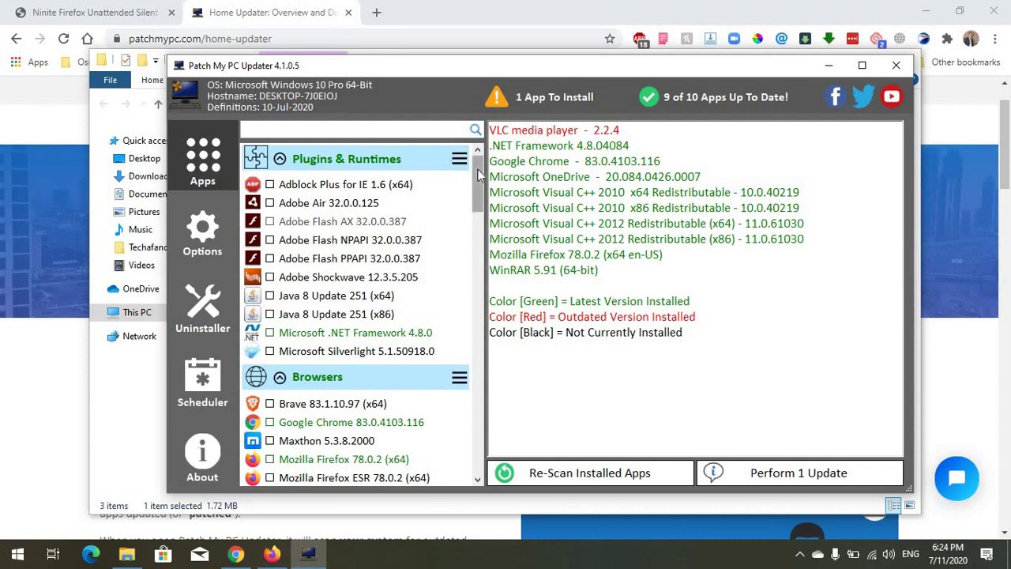
Look through the available apps and select Microsoft .NET Framework 4.8.0 under Plugins & Runtimes for installation.
{"action": "scroll", "coordinate": [478, 253], "scroll_direction": "down", "scroll_amount": 1}
{"action": "left_click_drag", "start_coordinate": [478, 253], "coordinate": [512, 169]}
{"action": "scroll", "coordinate": [474, 183], "scroll_direction": "up", "scroll_amount": 1}
{"action": "left_click", "coordinate": [357, 332]}
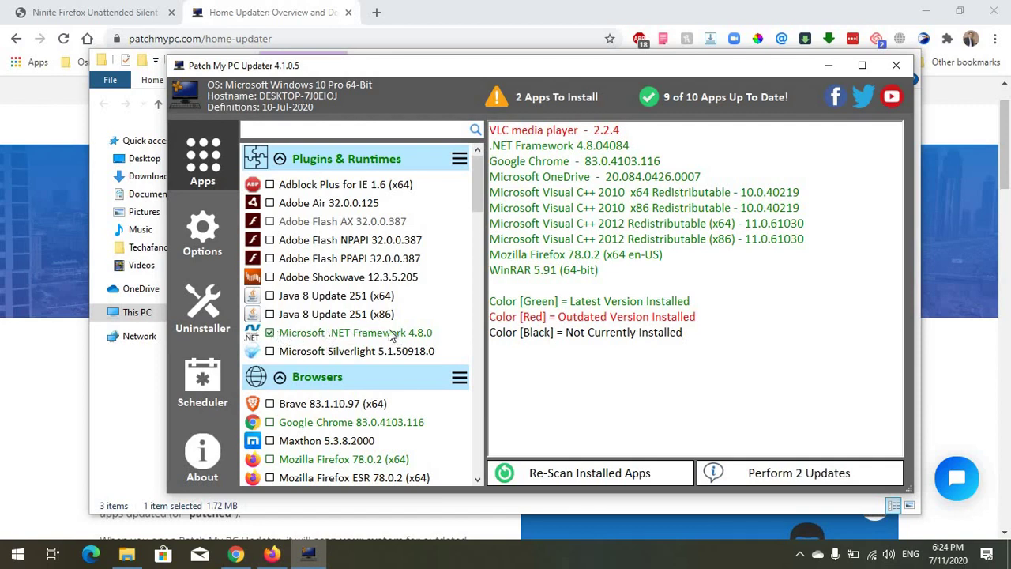
Check the VLC media player entry under Multimedia, select PotPlayer 1.7.21231 (x64) as well, and start the selected updates.
{"action": "scroll", "coordinate": [384, 288], "scroll_direction": "down", "scroll_amount": 3}
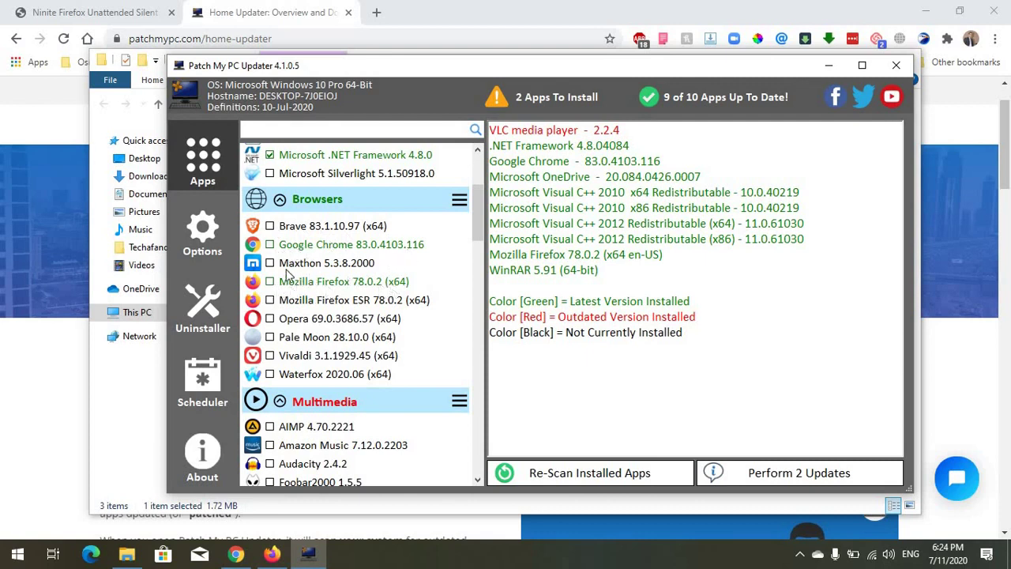
{"action": "scroll", "coordinate": [367, 277], "scroll_direction": "down", "scroll_amount": 5}
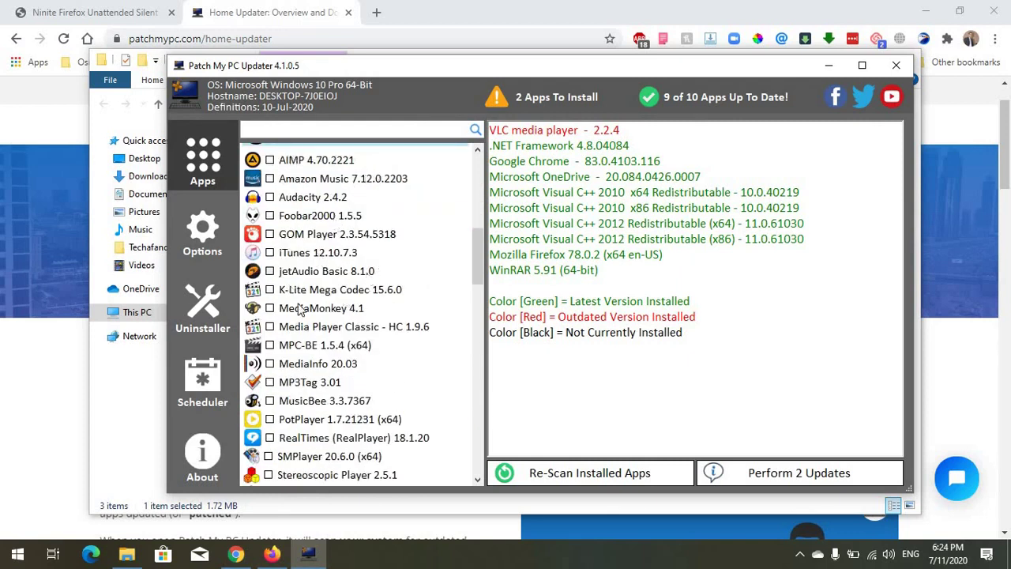
{"action": "scroll", "coordinate": [343, 275], "scroll_direction": "down", "scroll_amount": 2}
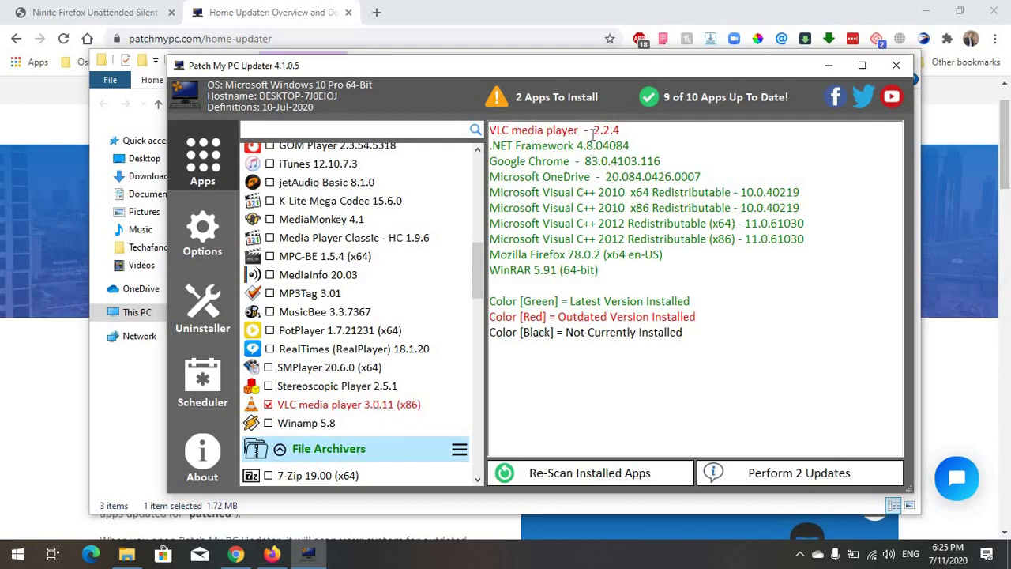
{"action": "left_click_drag", "start_coordinate": [627, 131], "coordinate": [593, 130]}
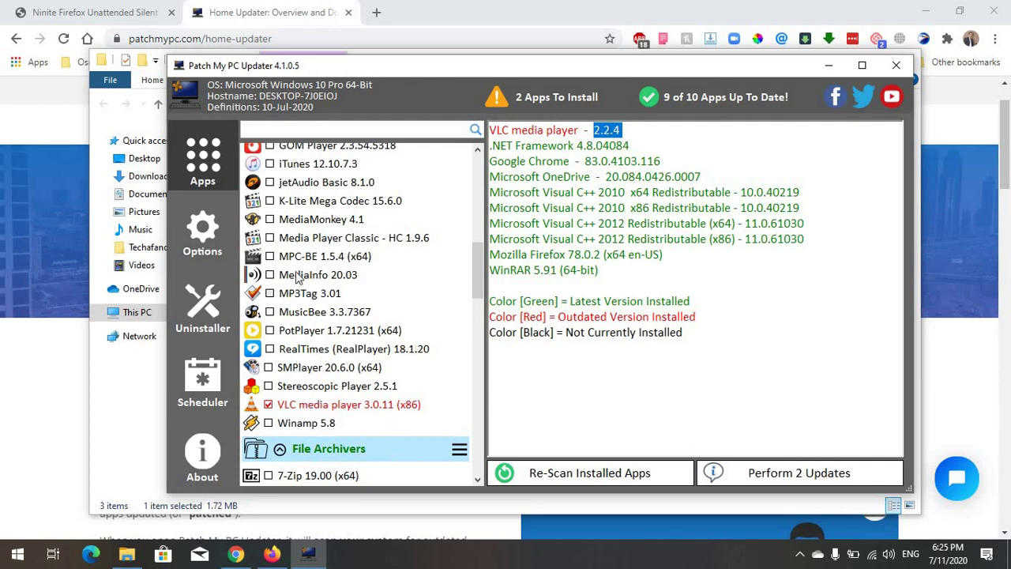
{"action": "left_click", "coordinate": [269, 330]}
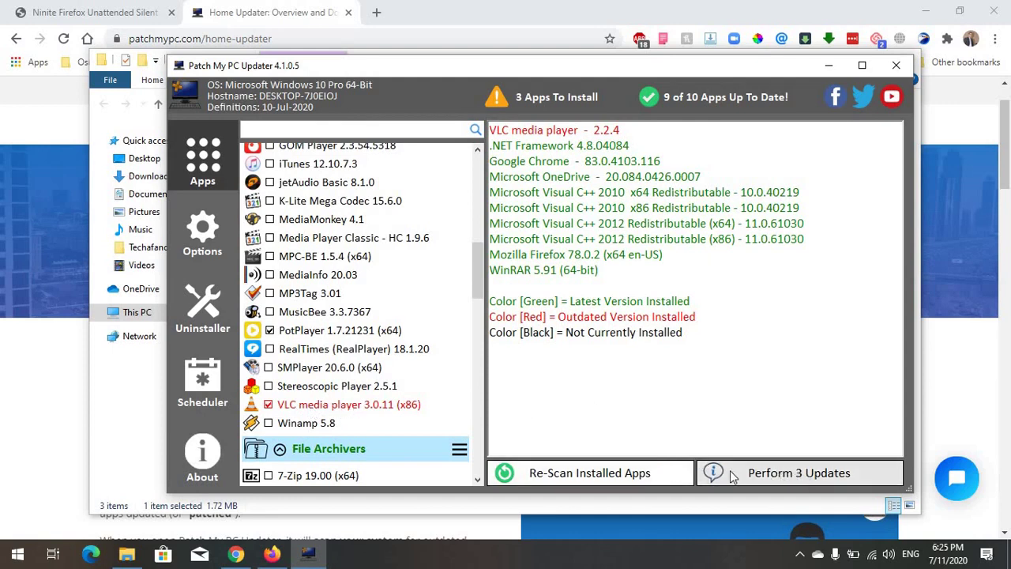
{"action": "left_click", "coordinate": [798, 474]}
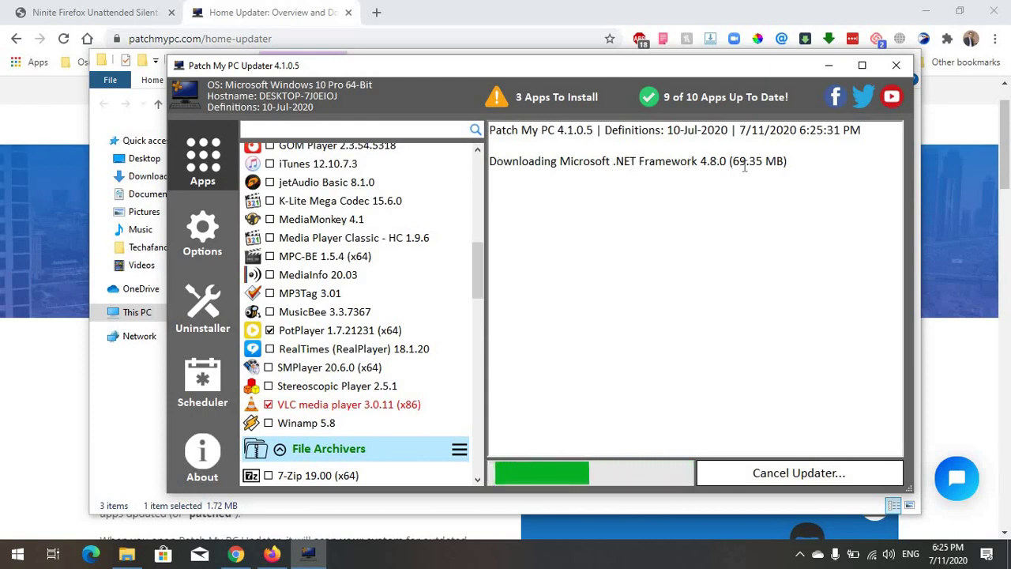
Deselect Microsoft .NET Framework 4.8.0 under Plugins & Runtimes and move the updater window slightly higher on the desktop.
{"action": "left_click_drag", "start_coordinate": [476, 272], "coordinate": [488, 183]}
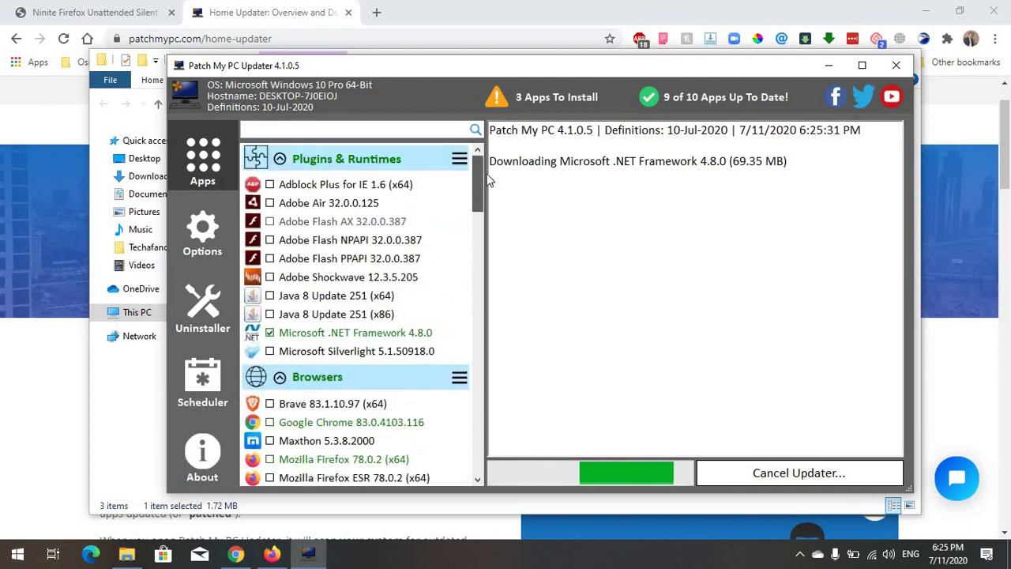
{"action": "left_click", "coordinate": [269, 332]}
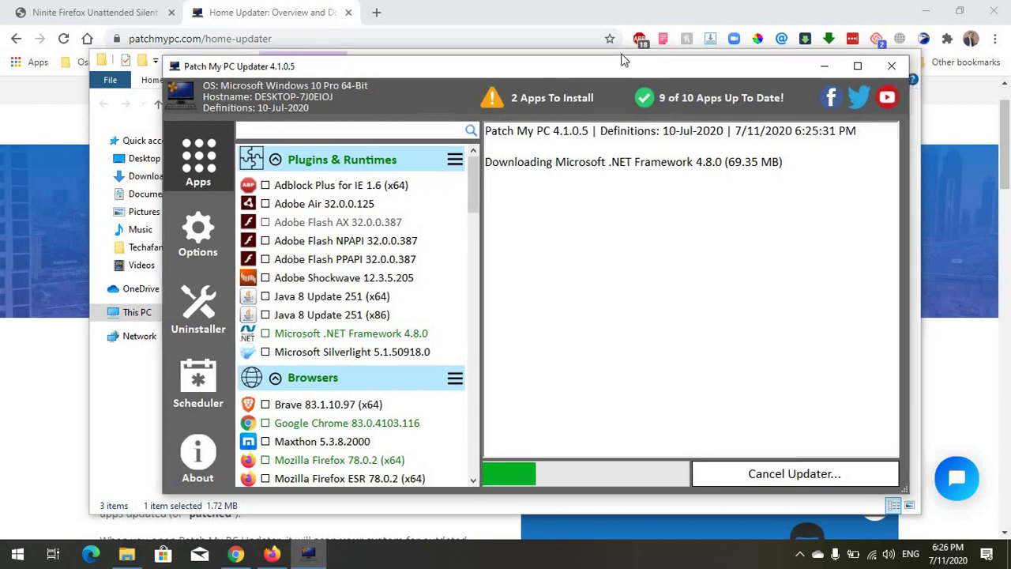
{"action": "left_click_drag", "start_coordinate": [666, 68], "coordinate": [622, 58]}
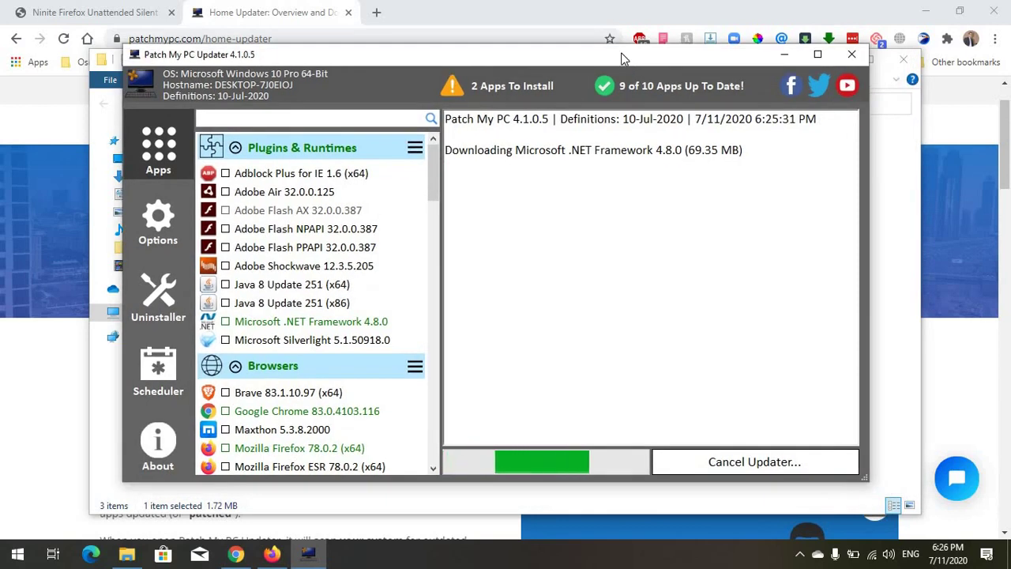